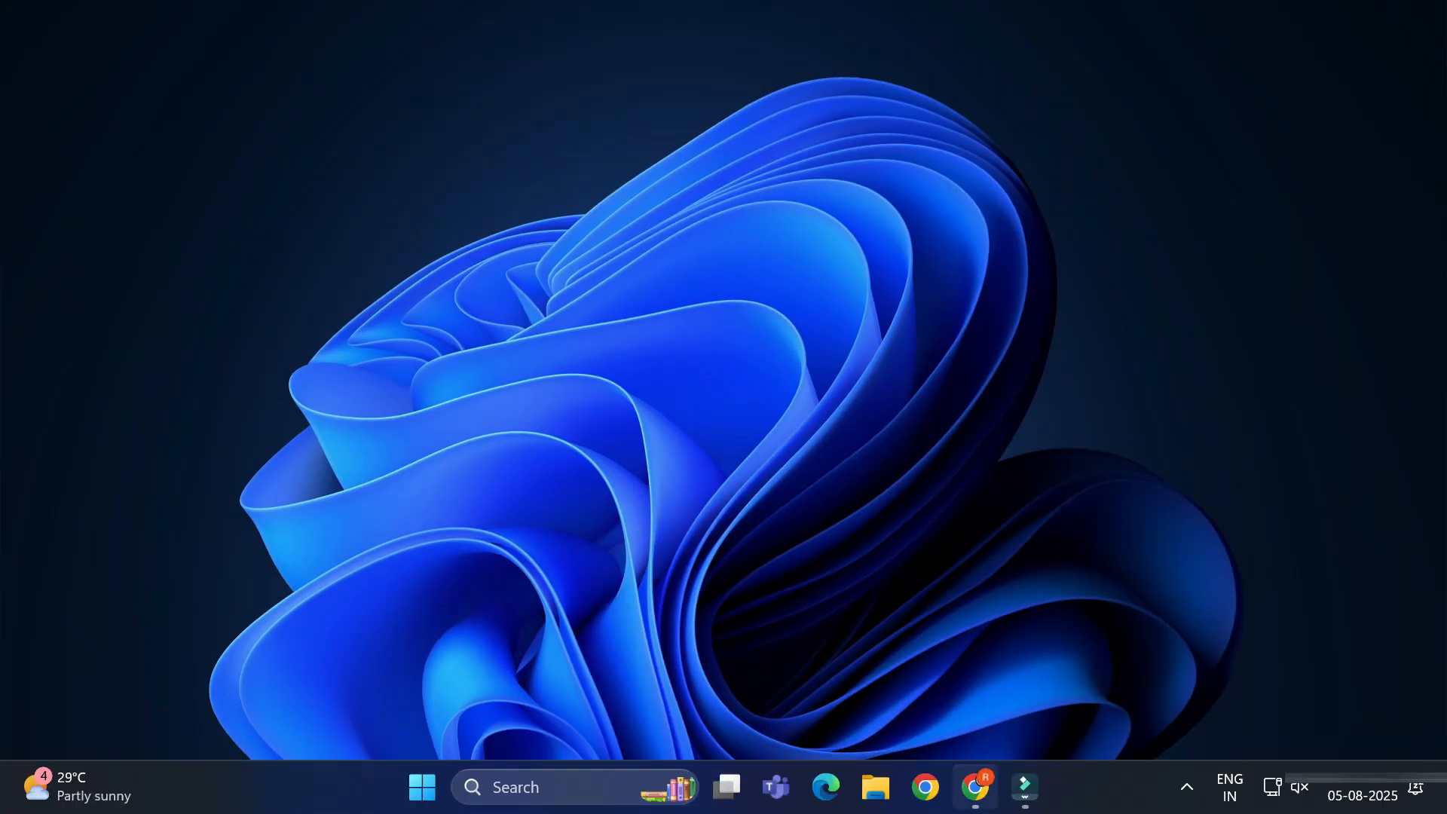
# Switch to Chrome and search Google for "dbbrowser for sqlite"
pyautogui.click(974, 786)
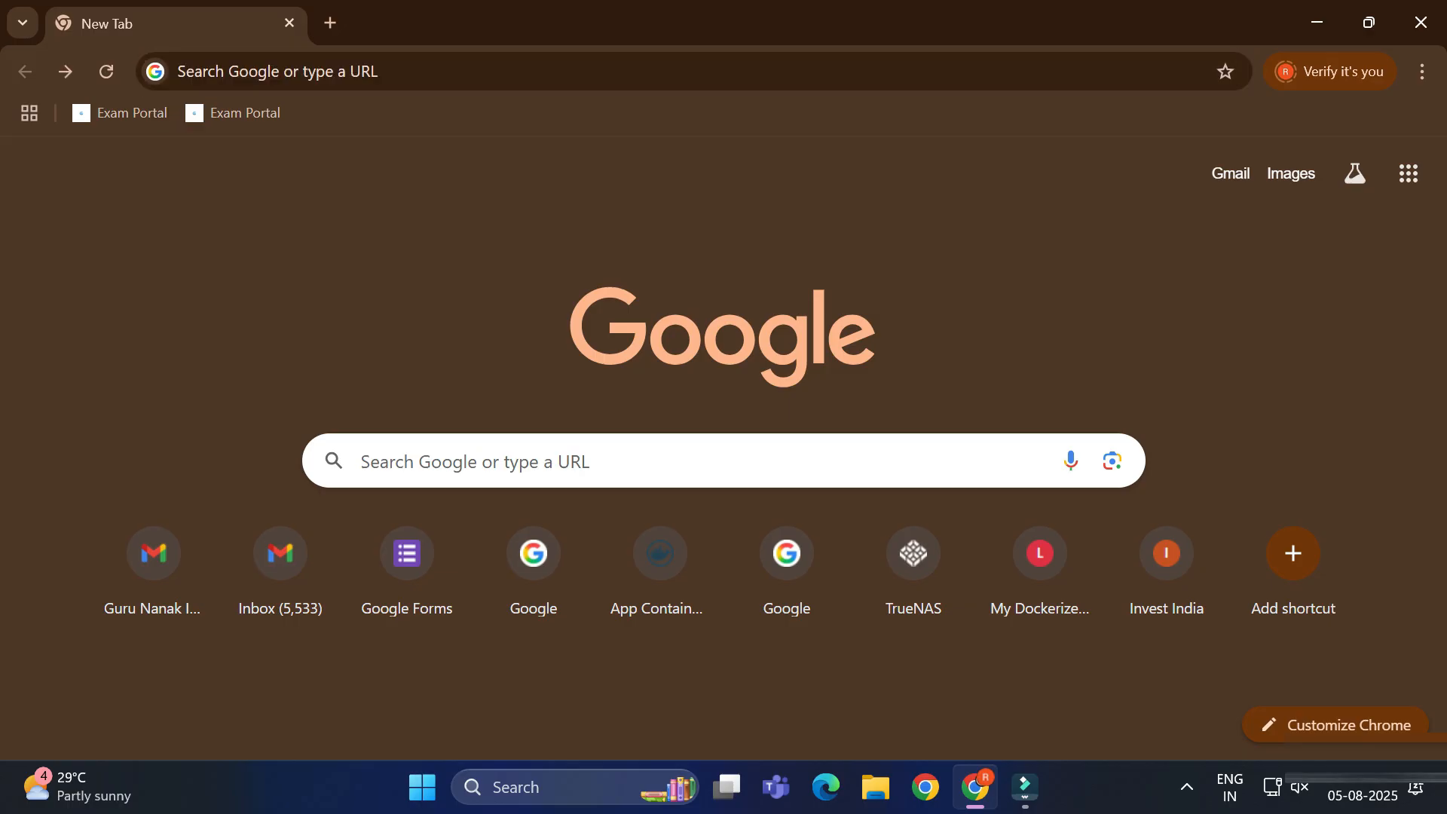
pyautogui.click(708, 461)
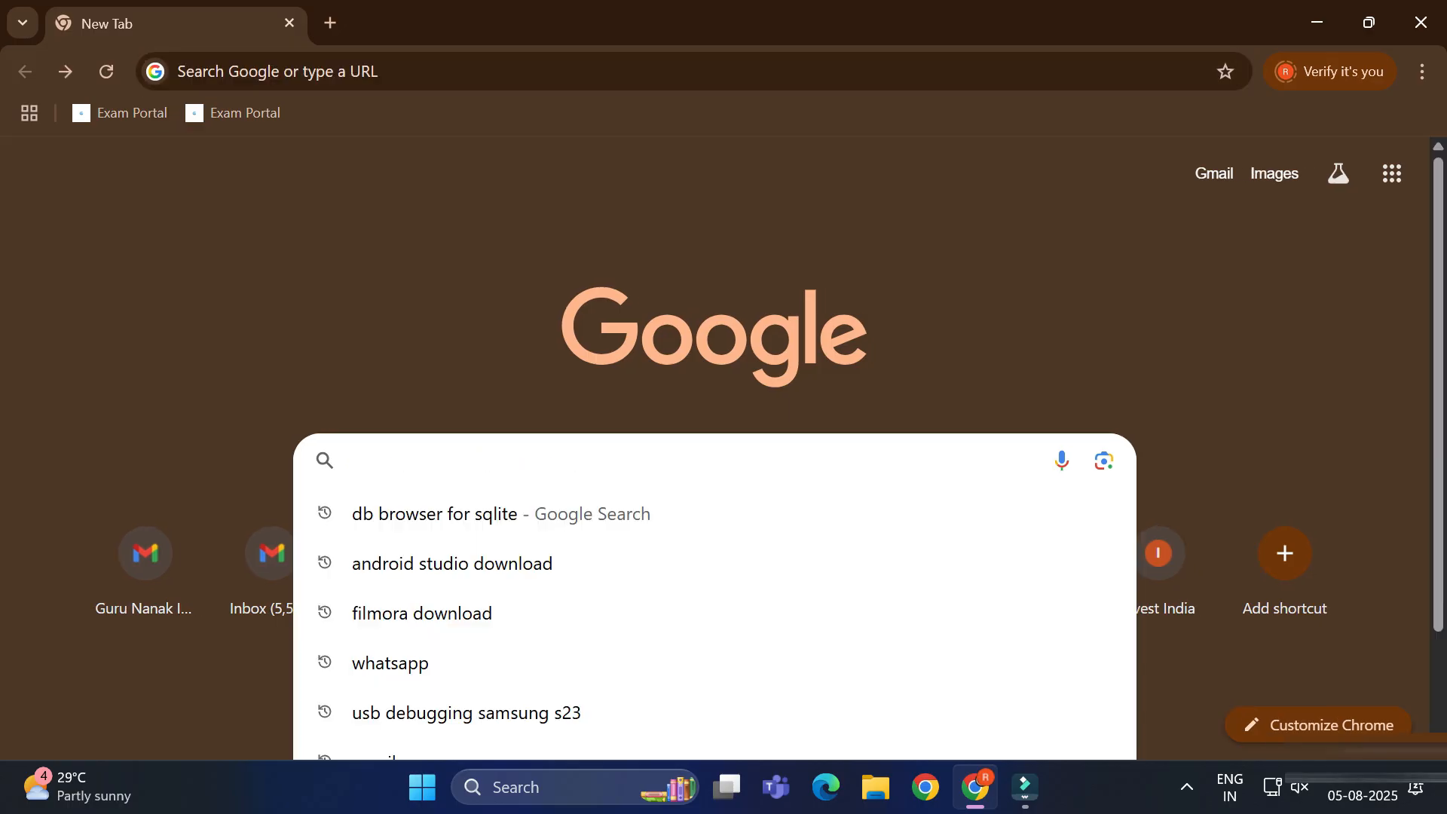
pyautogui.write('dbbros')
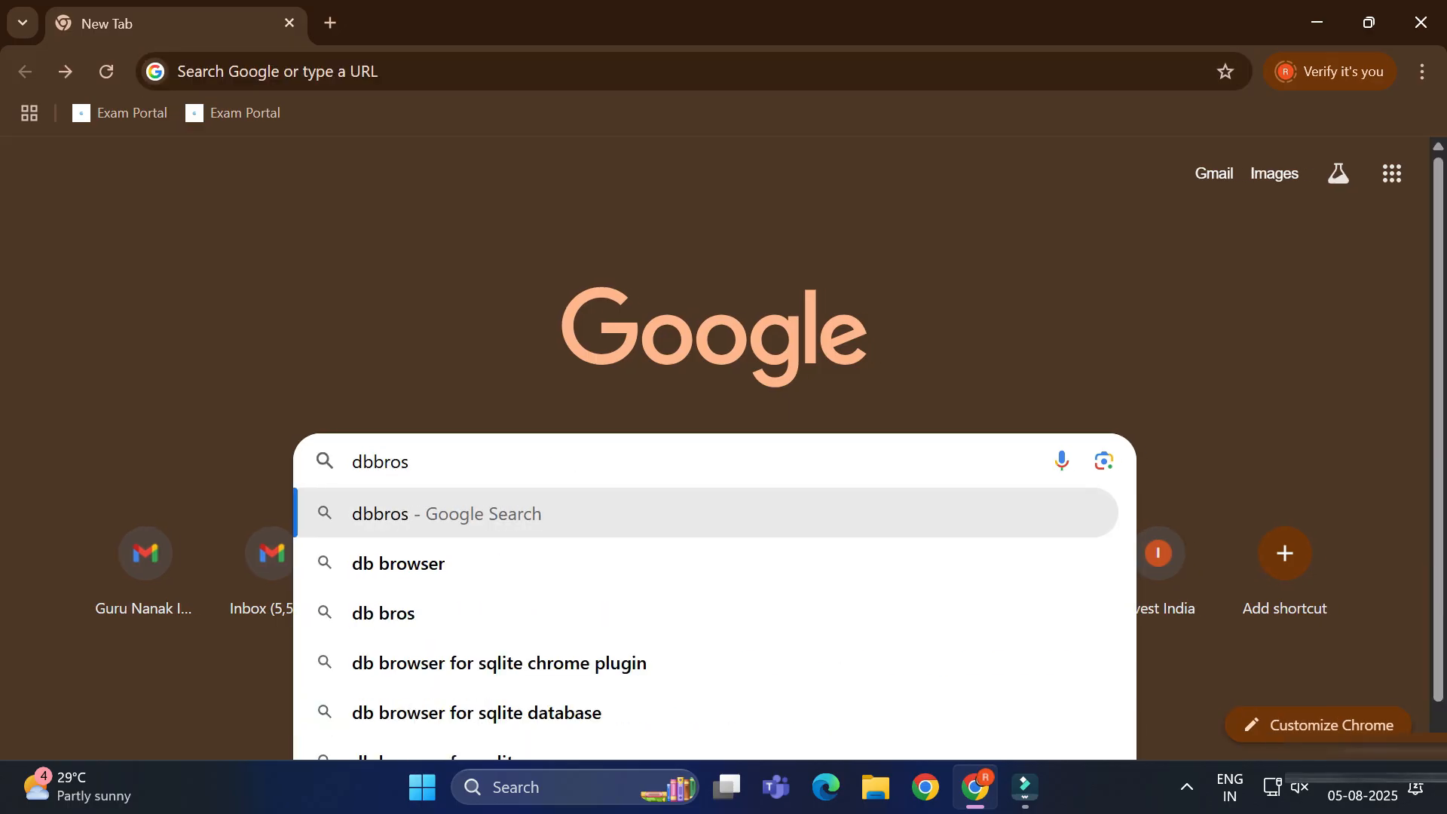
pyautogui.press('BackSpace')
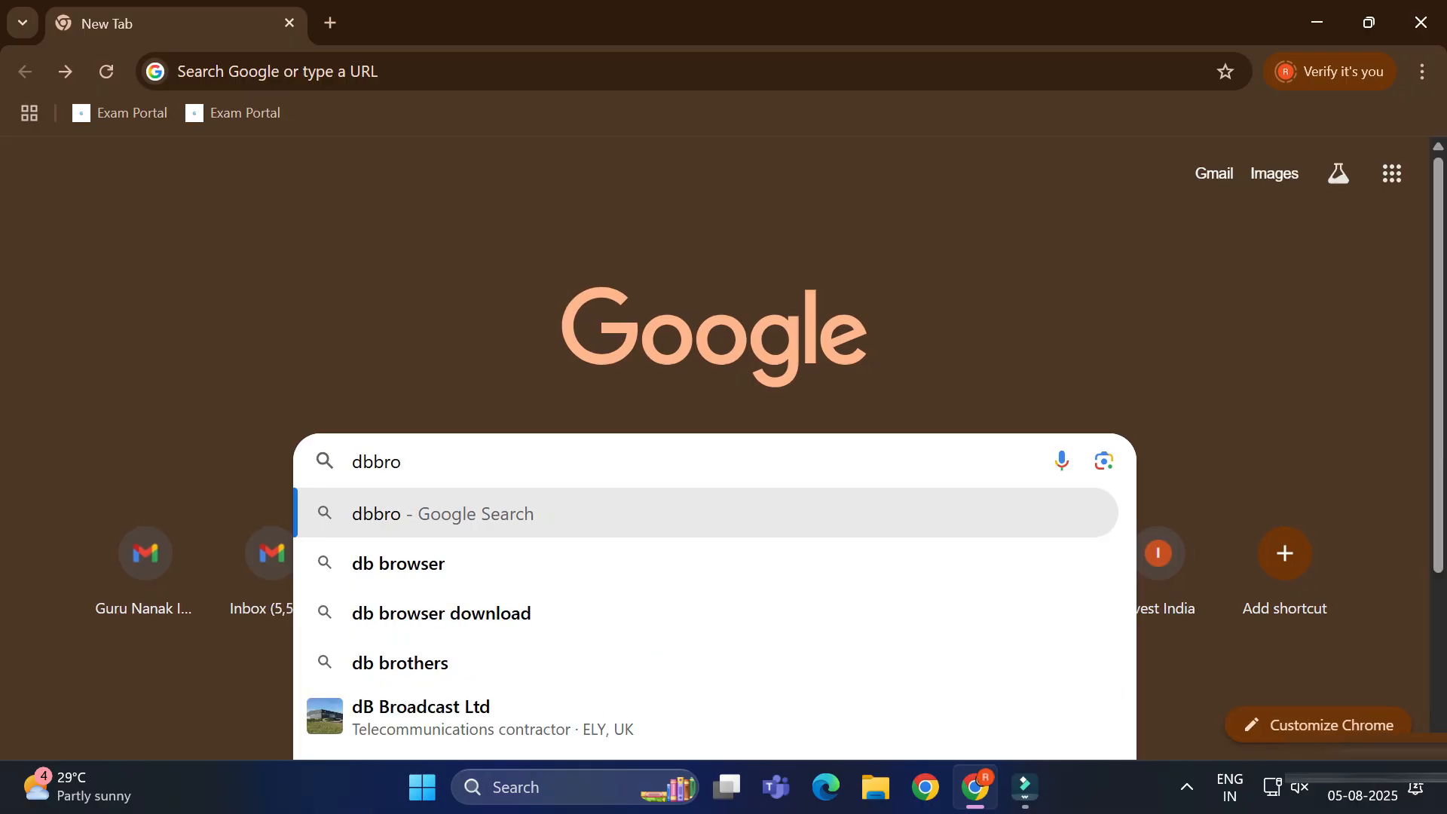
pyautogui.write('wser for sql')
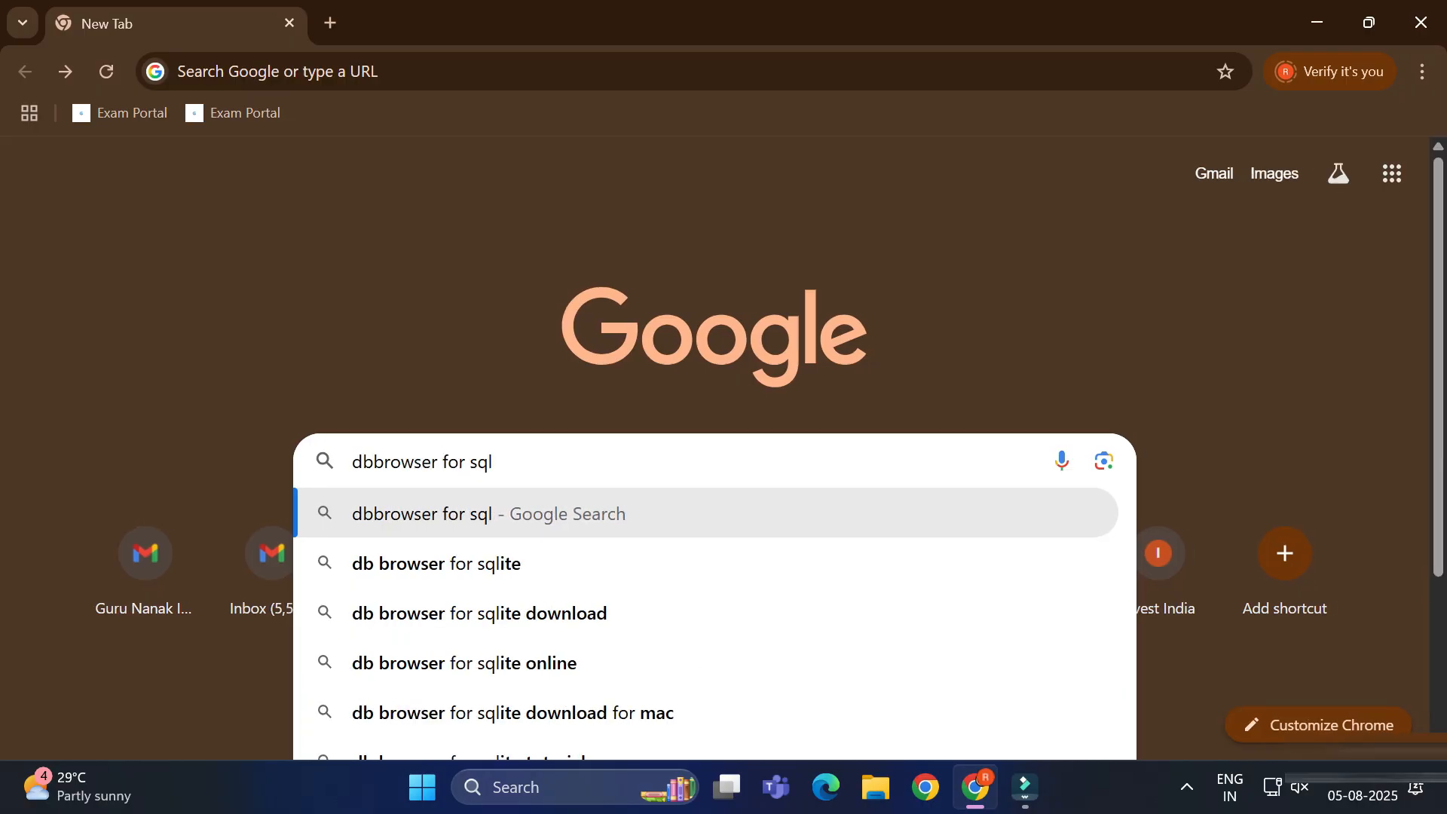
pyautogui.write('ite')
pyautogui.press('Return')
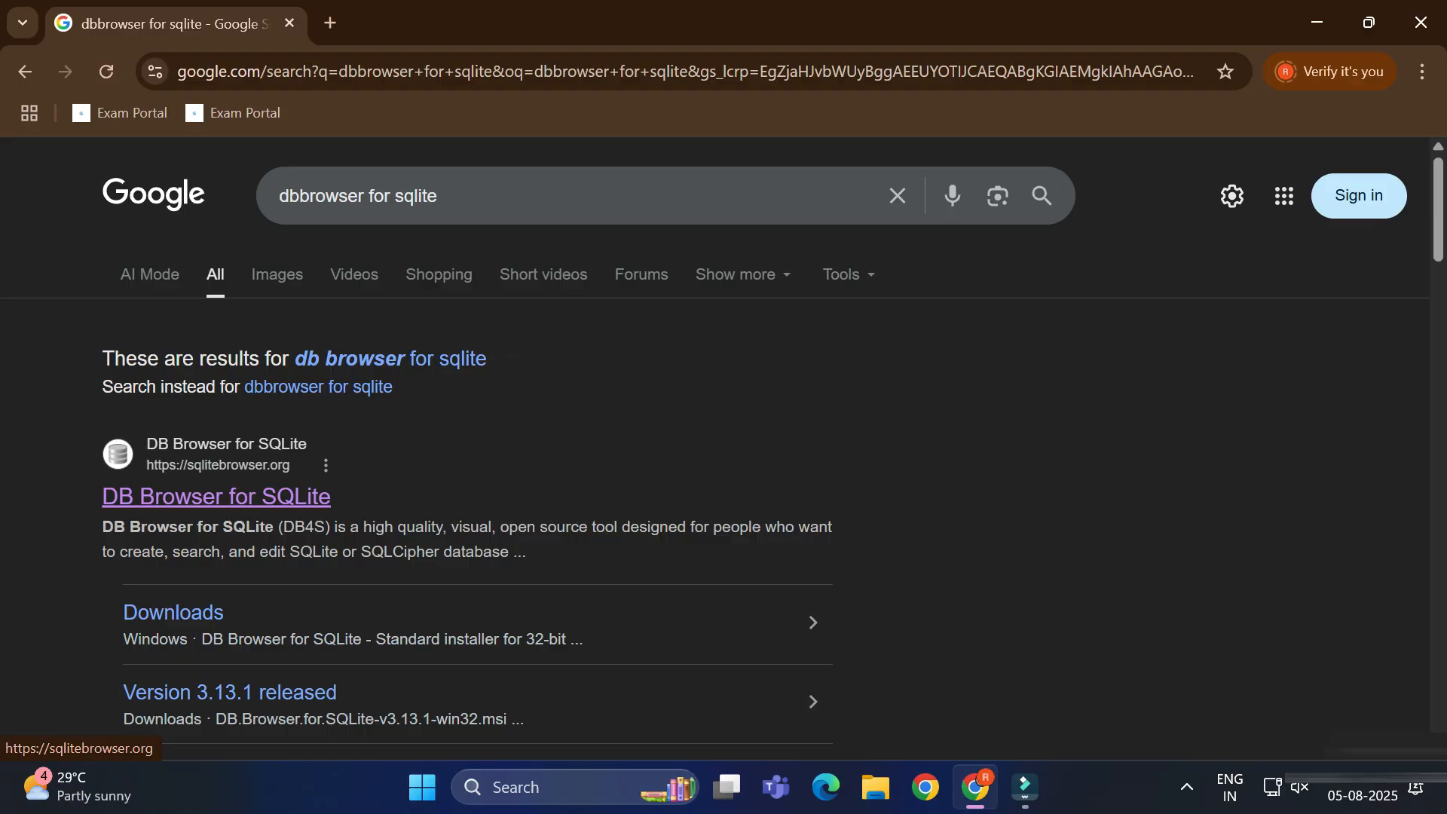
# Download the DB Browser for SQLite standard installer for 64-bit Windows from the official sqlitebrowser.org site
pyautogui.click(216, 495)
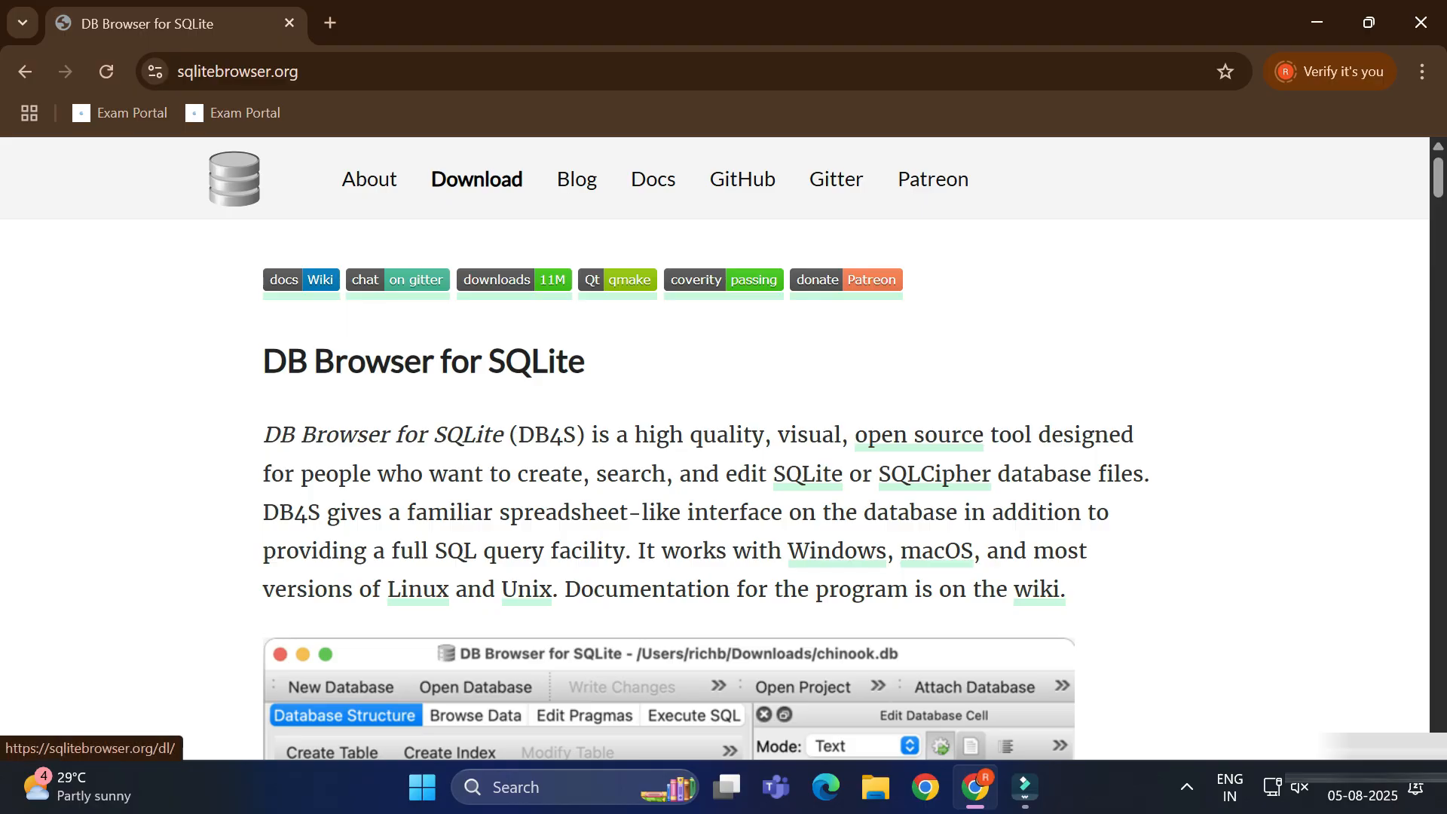
pyautogui.click(476, 178)
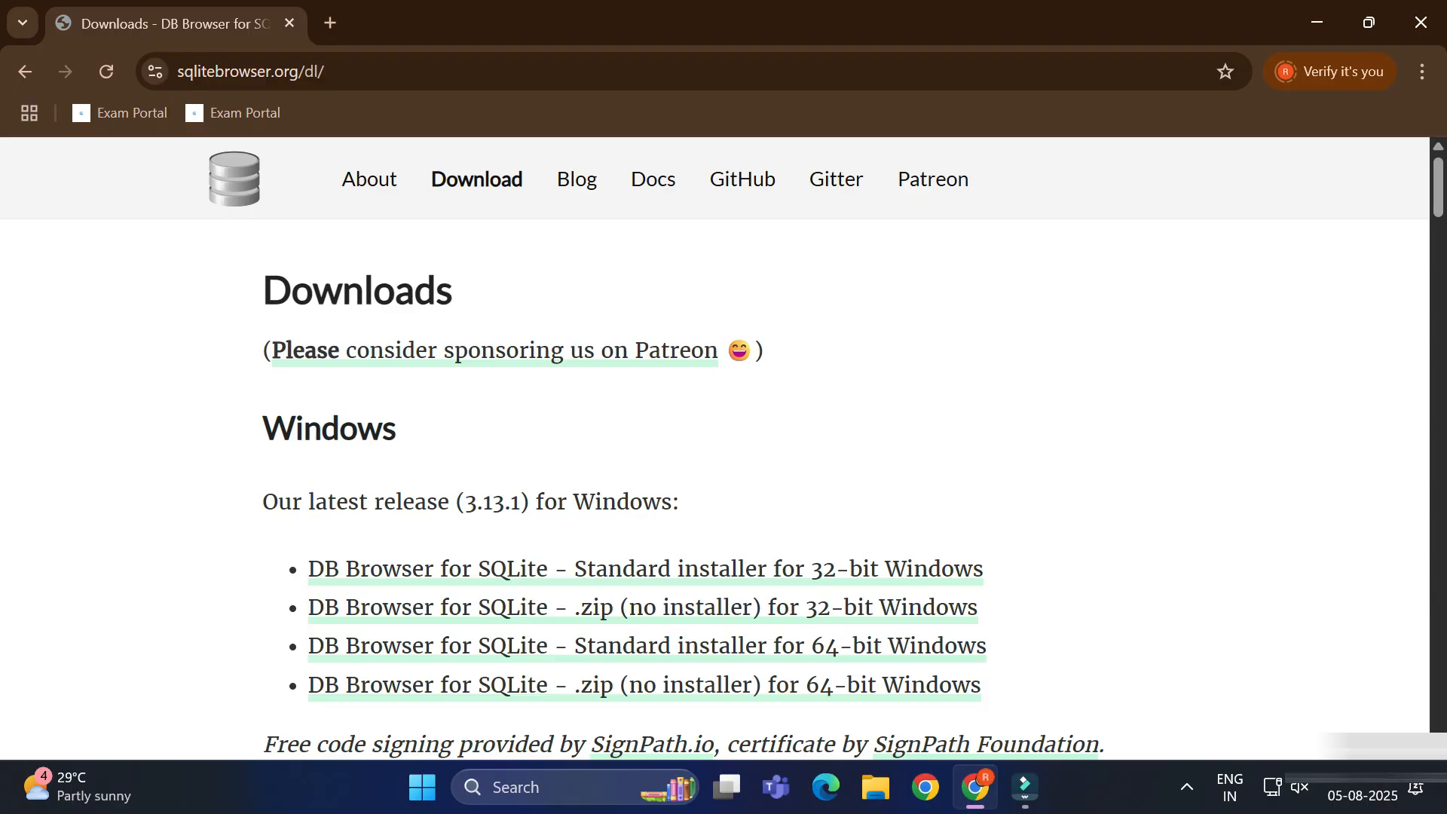
pyautogui.scroll(-3, 714, 447)
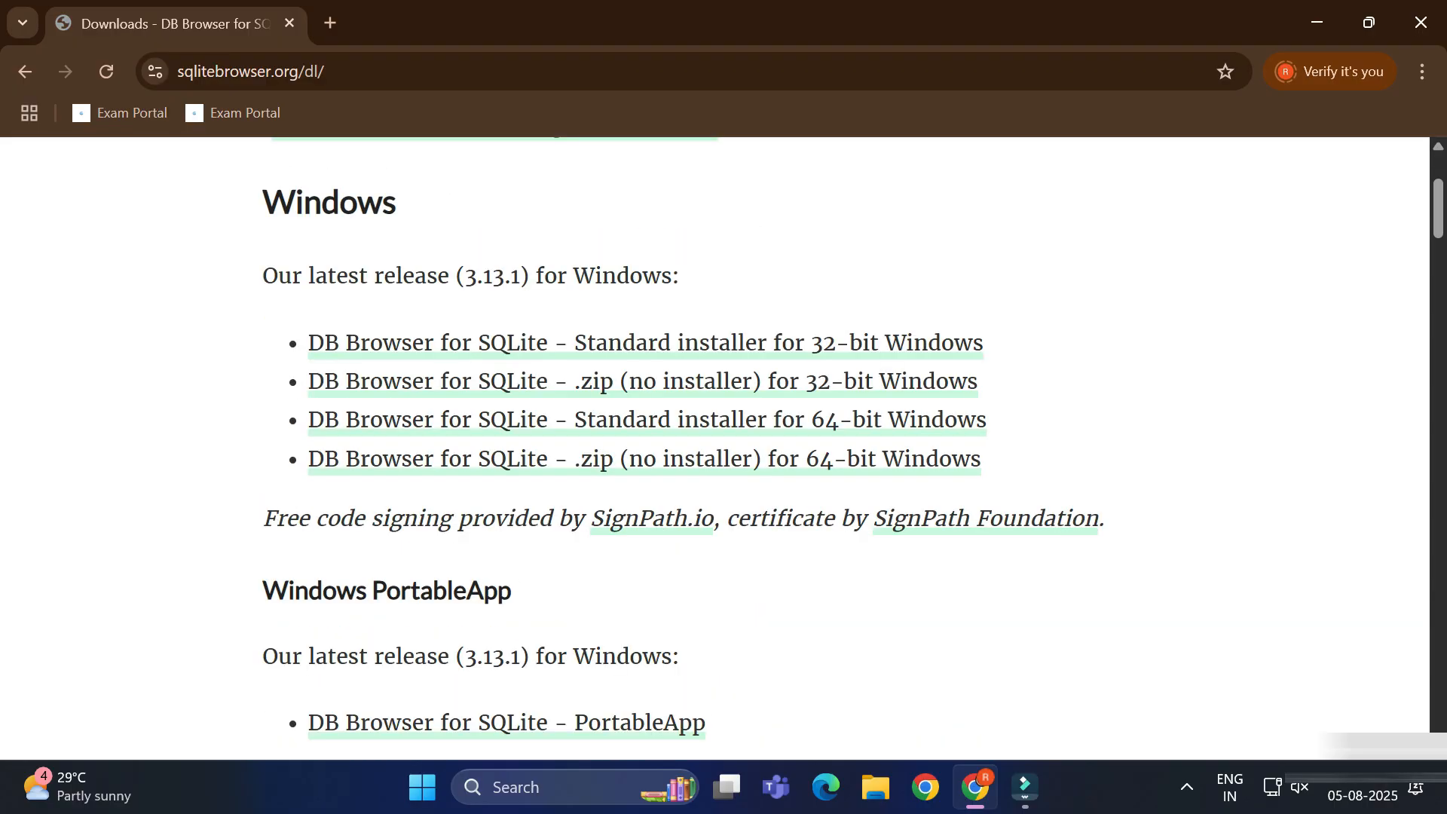
pyautogui.click(647, 419)
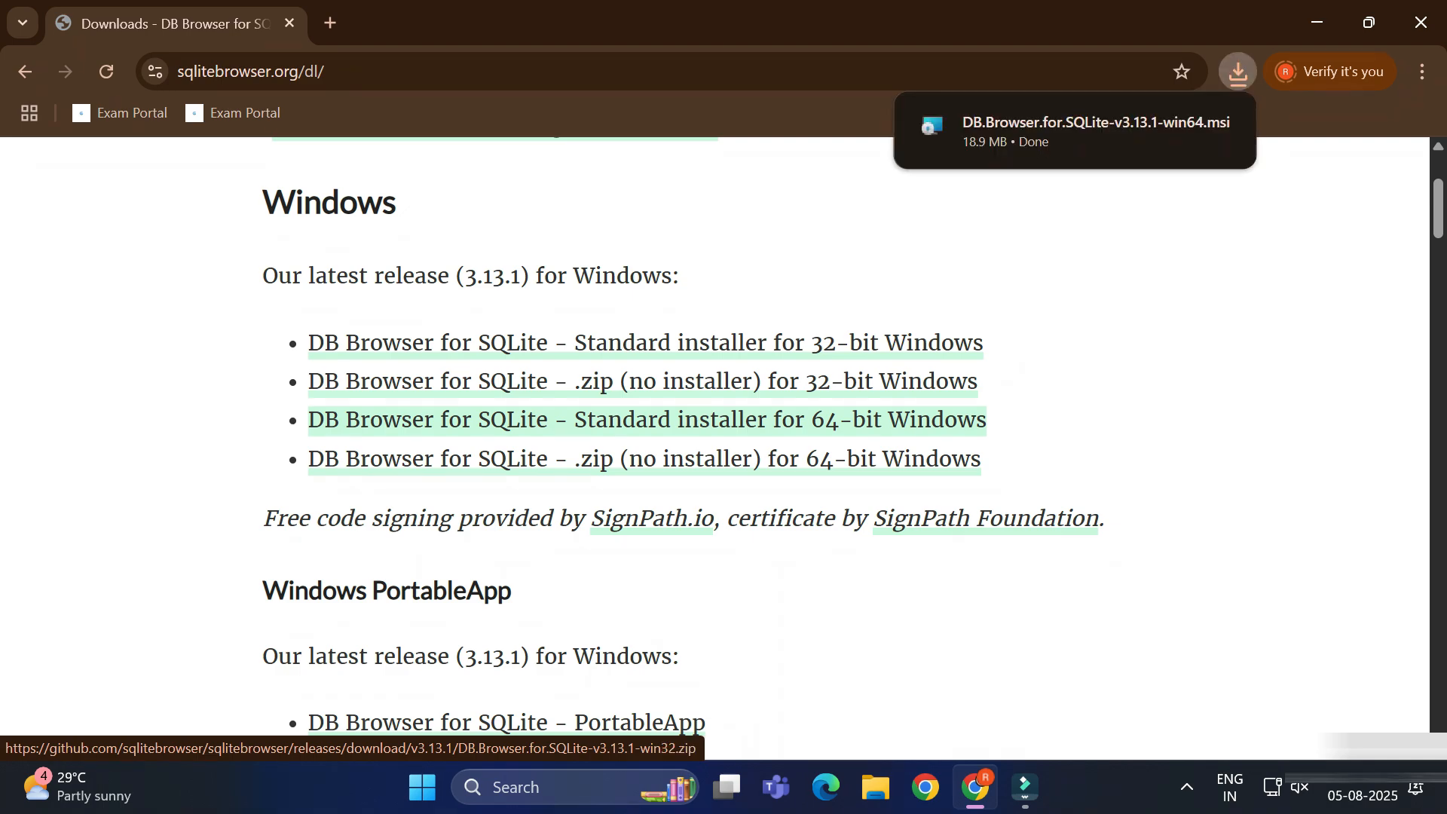
# Run the downloaded DB.Browser.for.SQLite-v3.13.1-win64.msi installer and accept its license agreement
pyautogui.moveTo(1177, 127)
pyautogui.click(1056, 131)
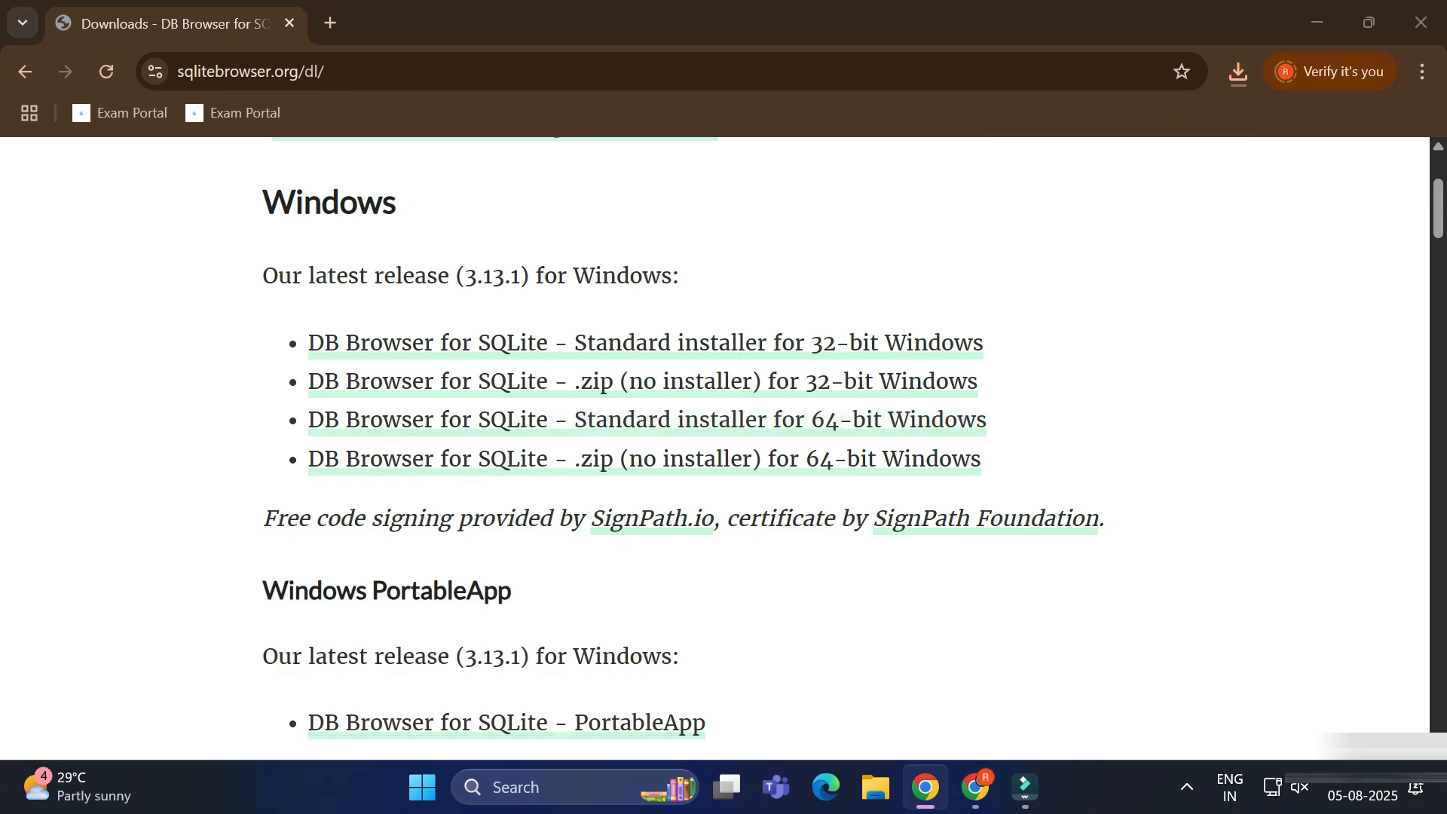
pyautogui.click(1316, 23)
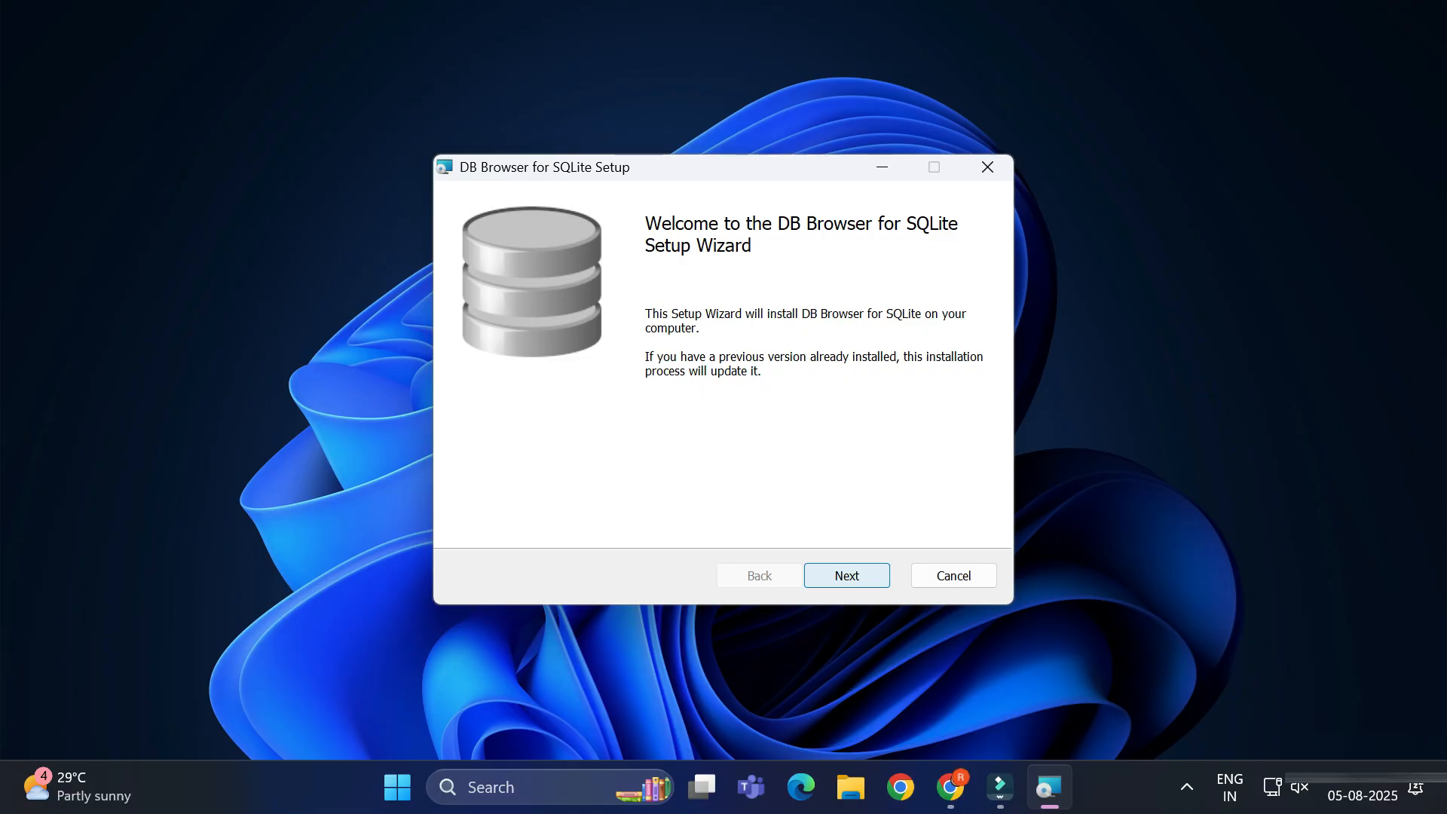
pyautogui.click(846, 575)
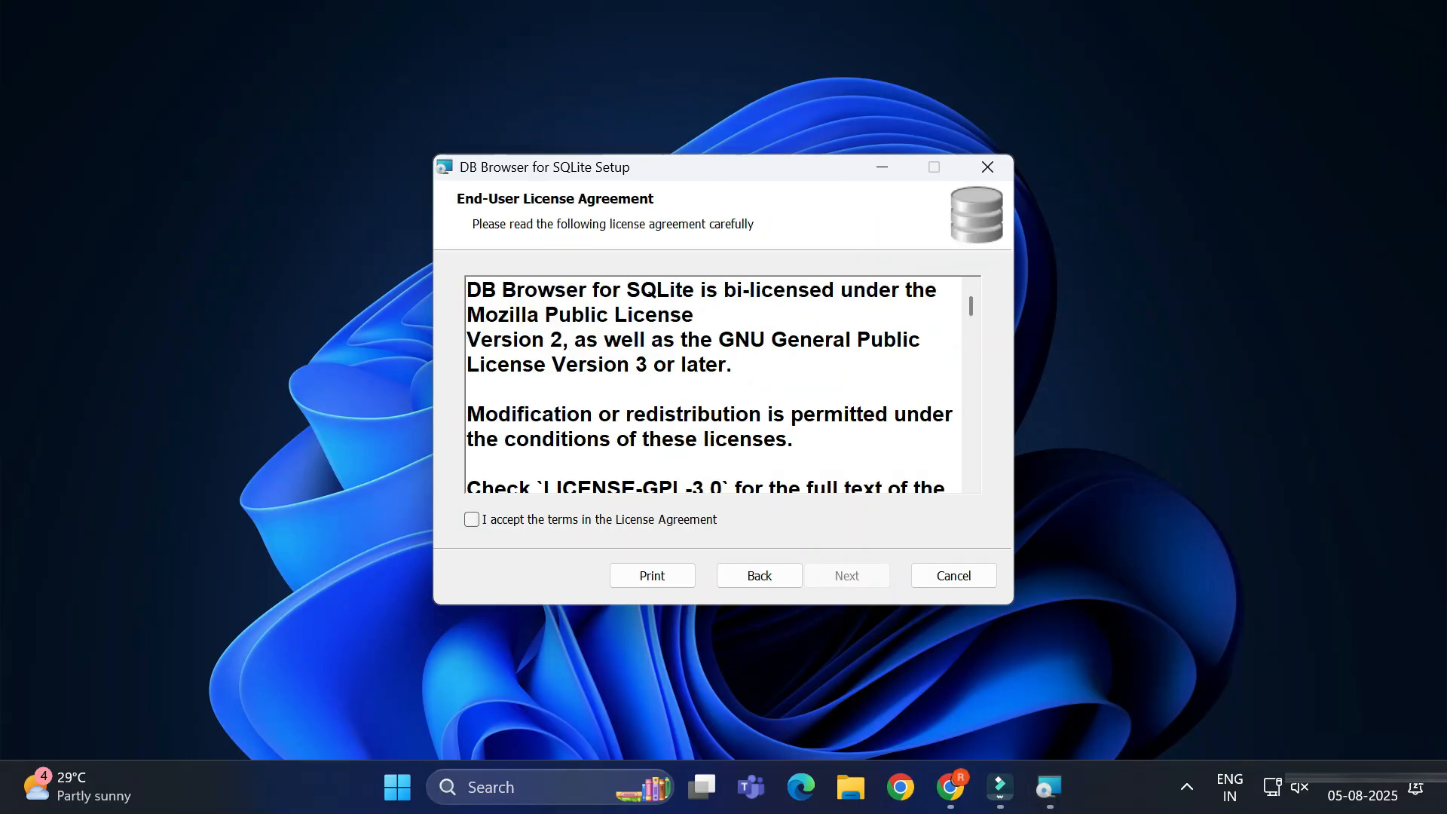
pyautogui.click(471, 519)
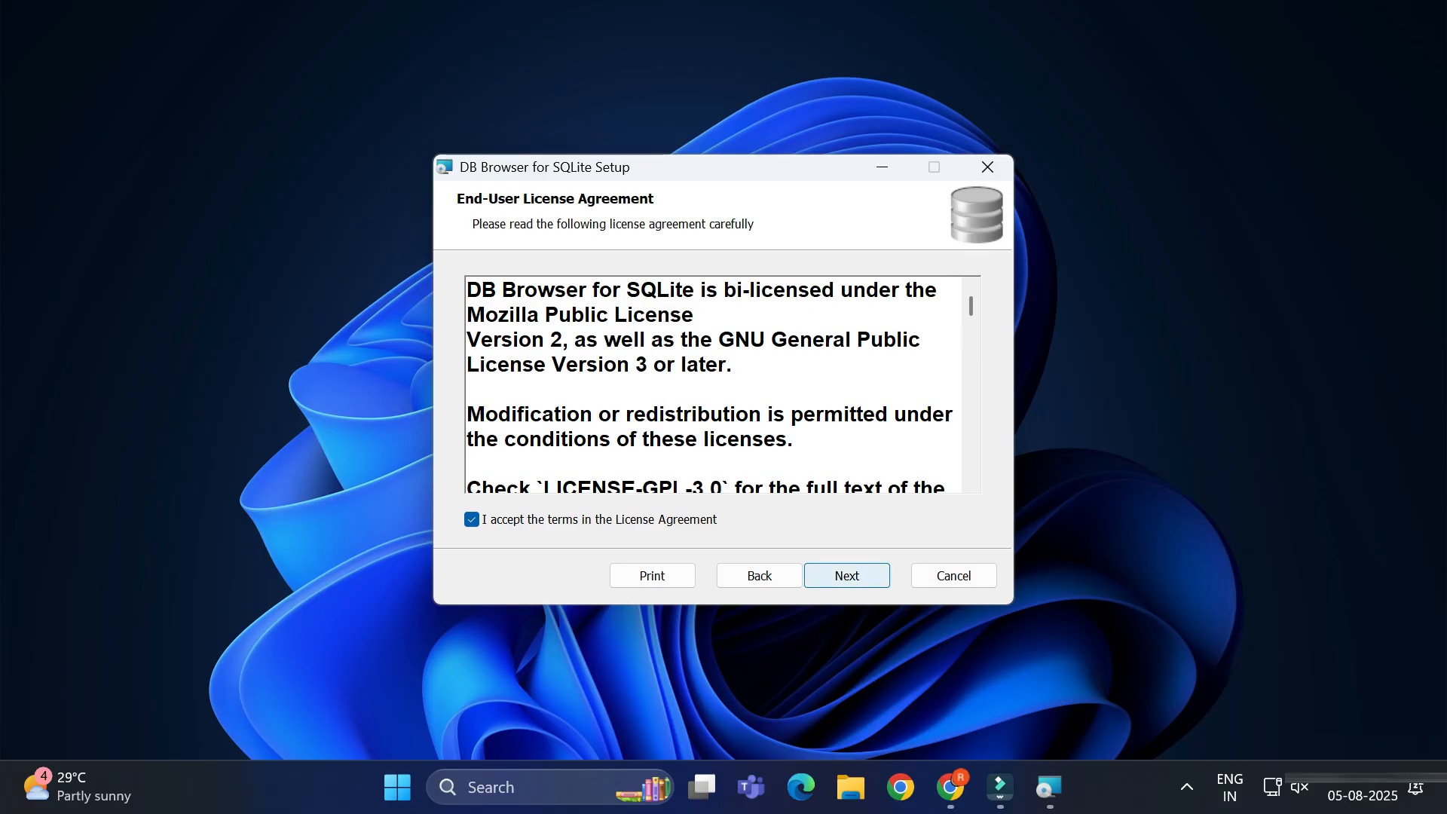
pyautogui.click(847, 576)
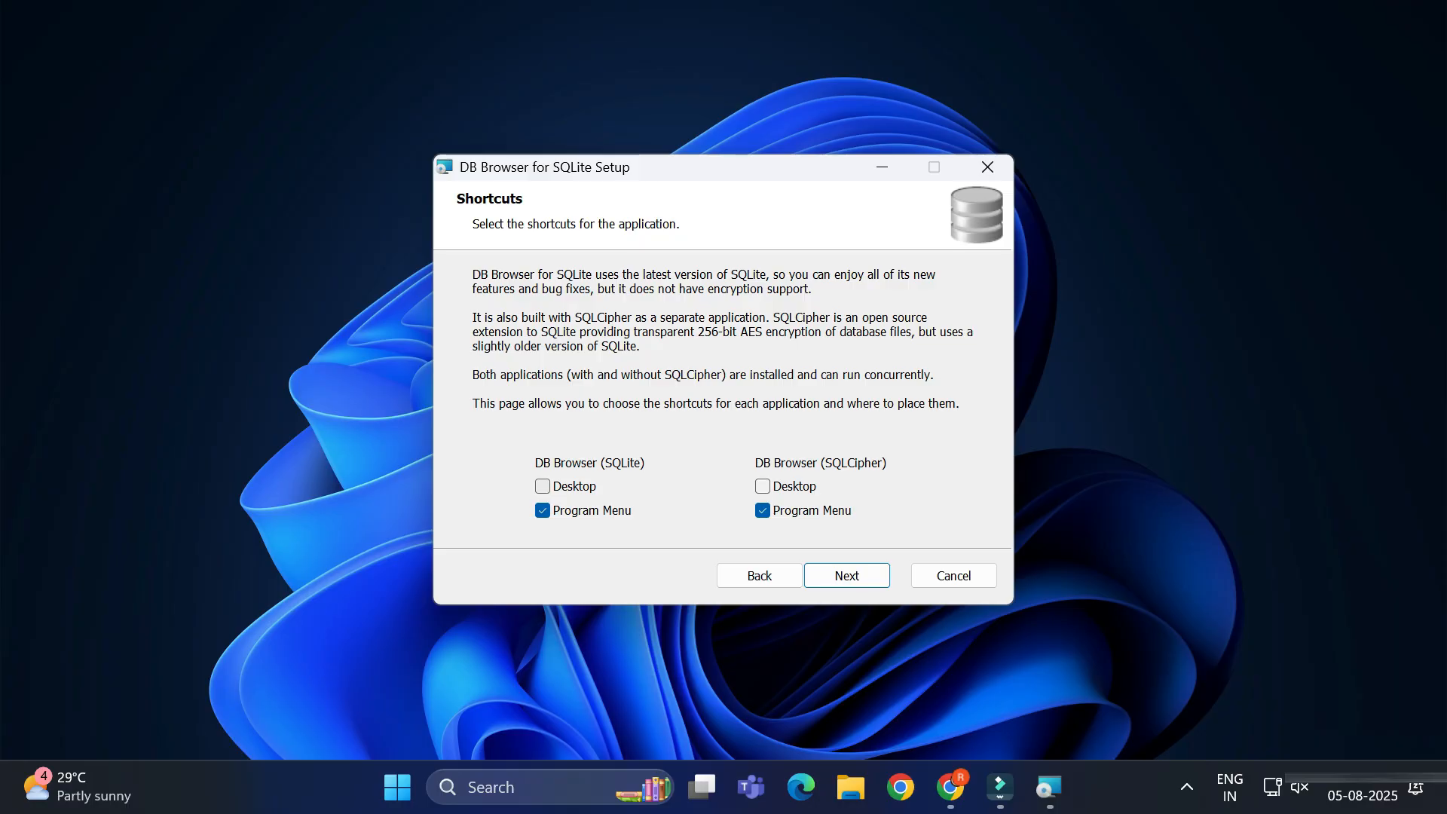
# Add a desktop shortcut for DB Browser (SQLite) and complete the installation with the default features and location
pyautogui.click(543, 487)
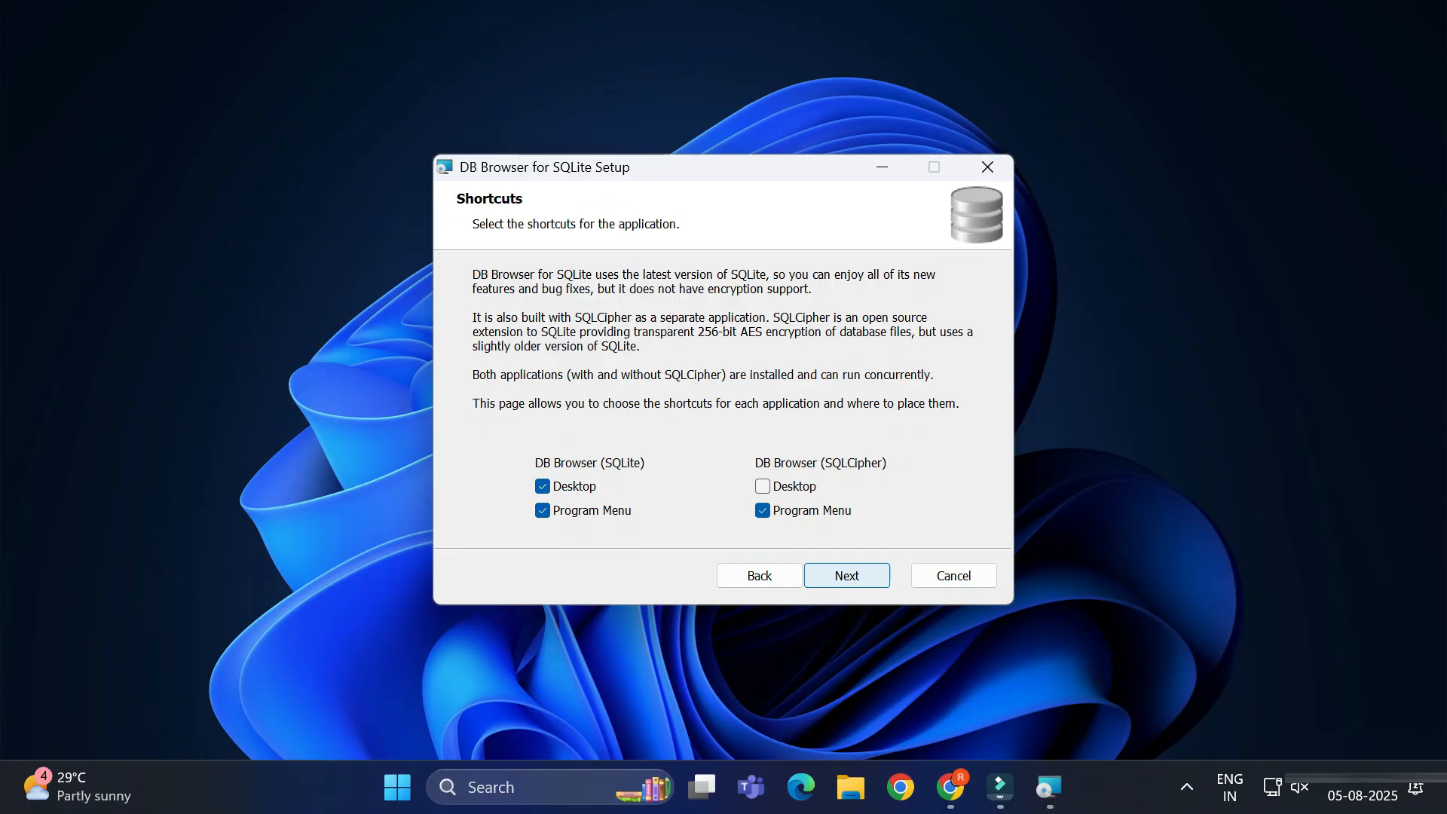
pyautogui.click(846, 575)
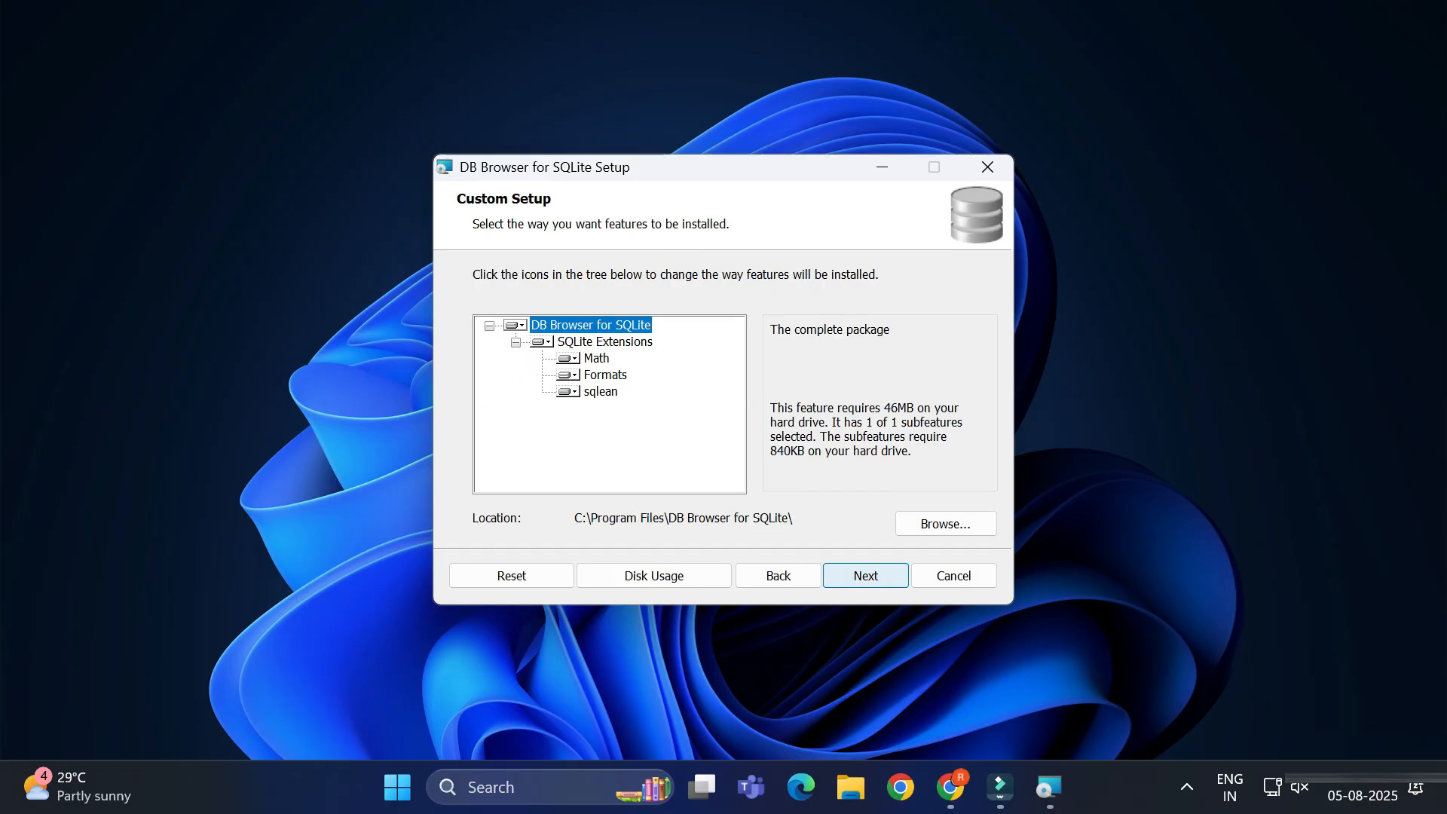
pyautogui.click(866, 575)
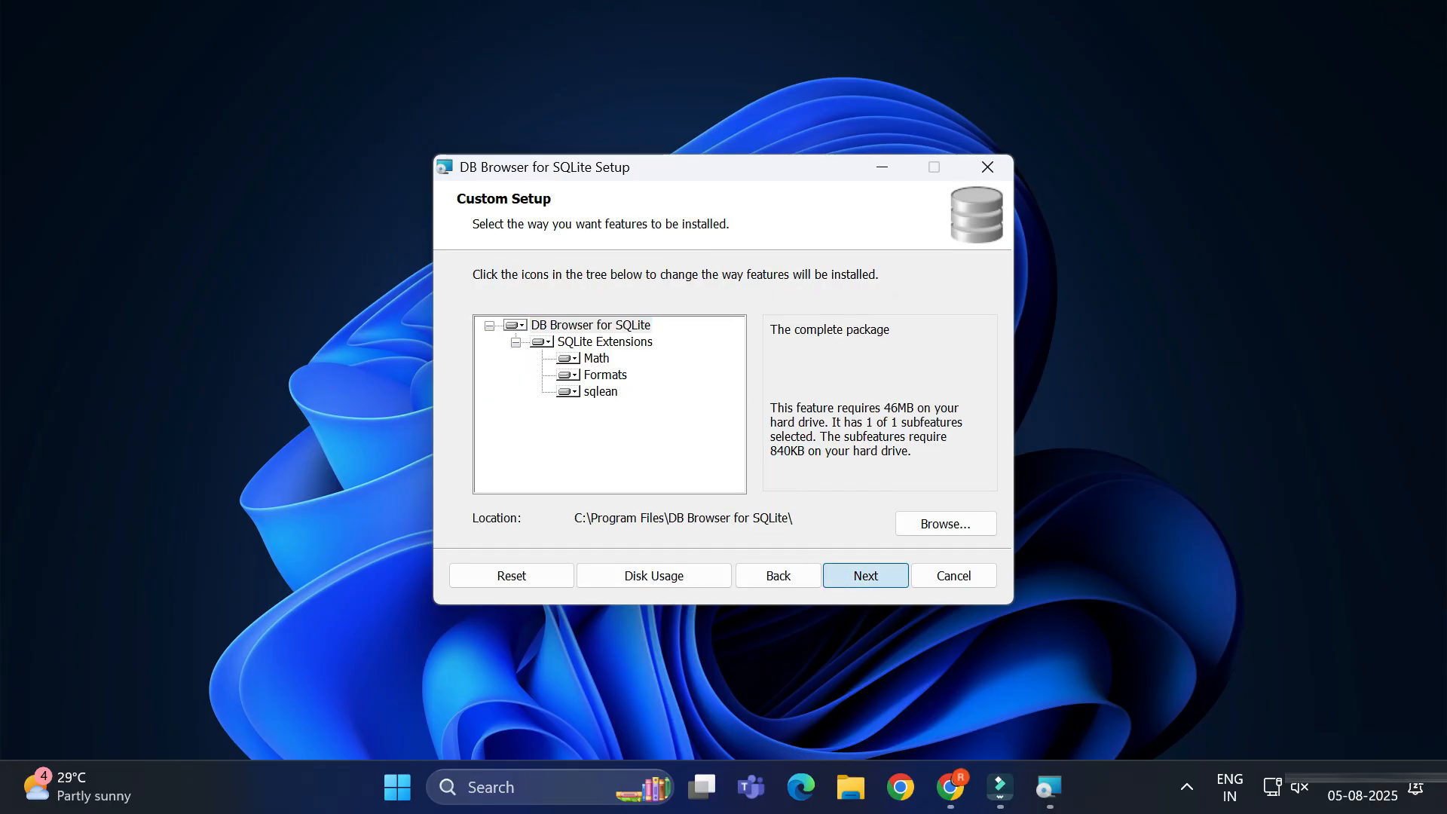
pyautogui.click(859, 574)
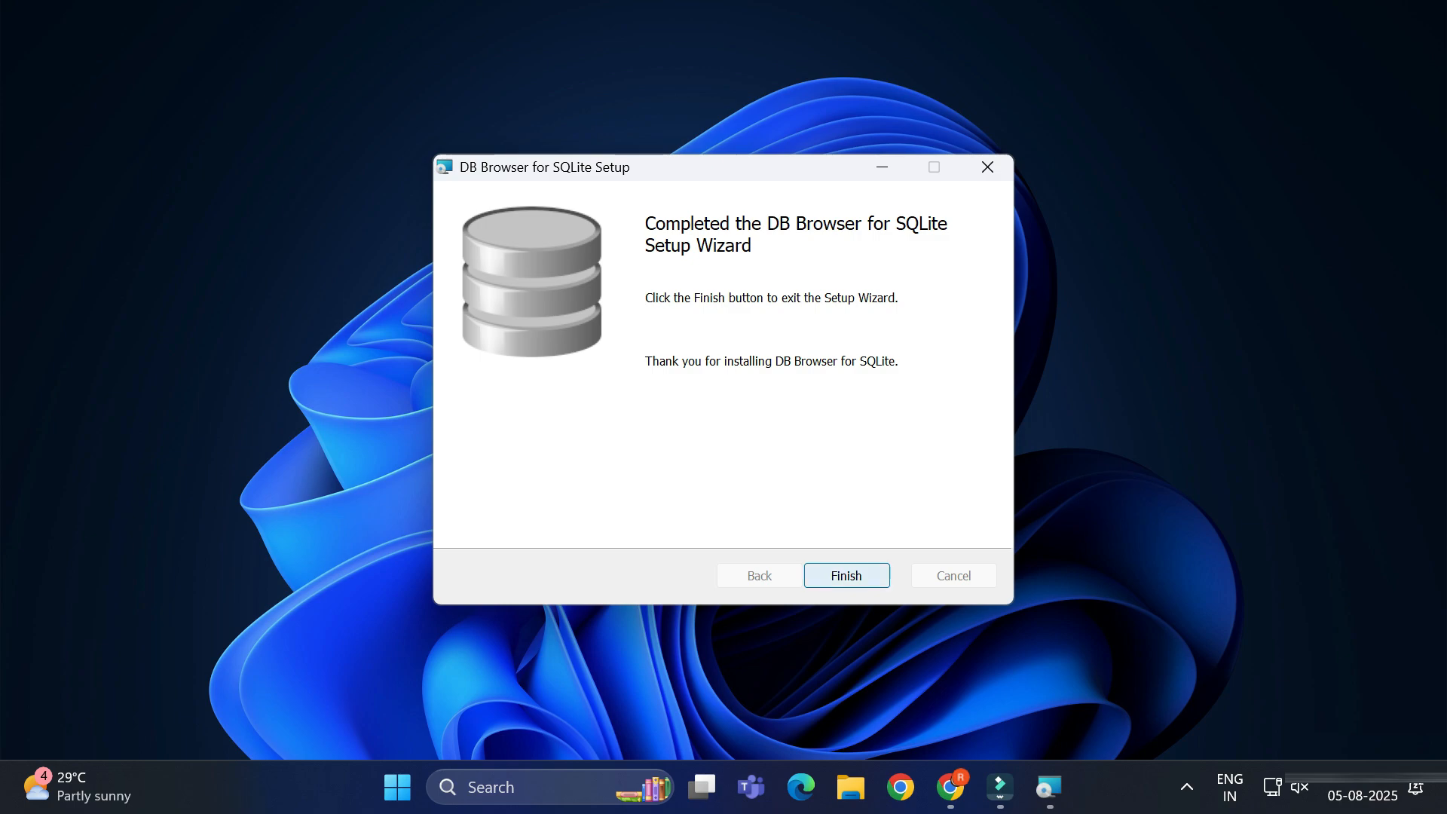
pyautogui.press('Return')
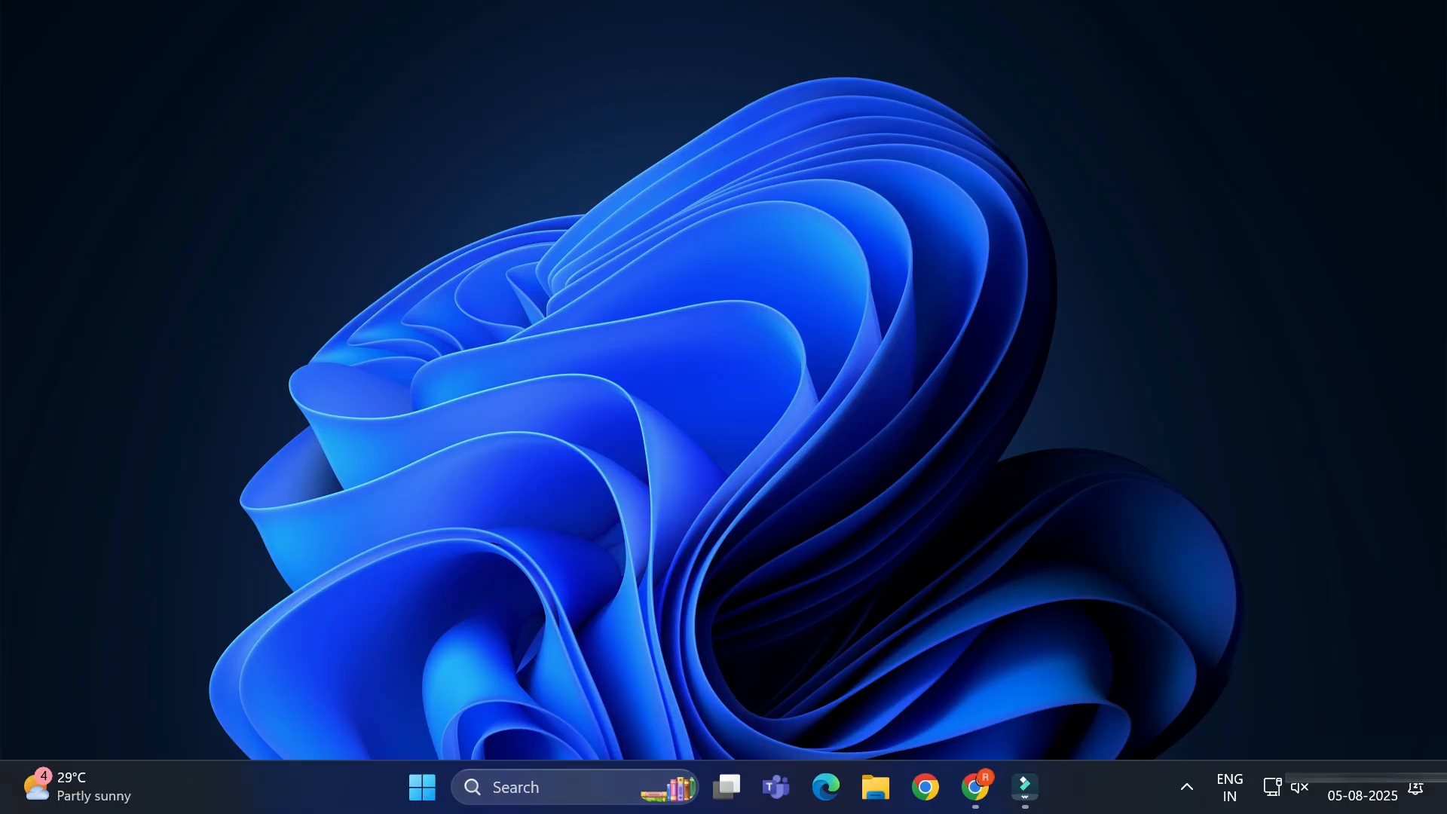
# Launch the DB Browser (SQLite) app, dismiss the startup warning and maximize its window
pyautogui.press('super+s')
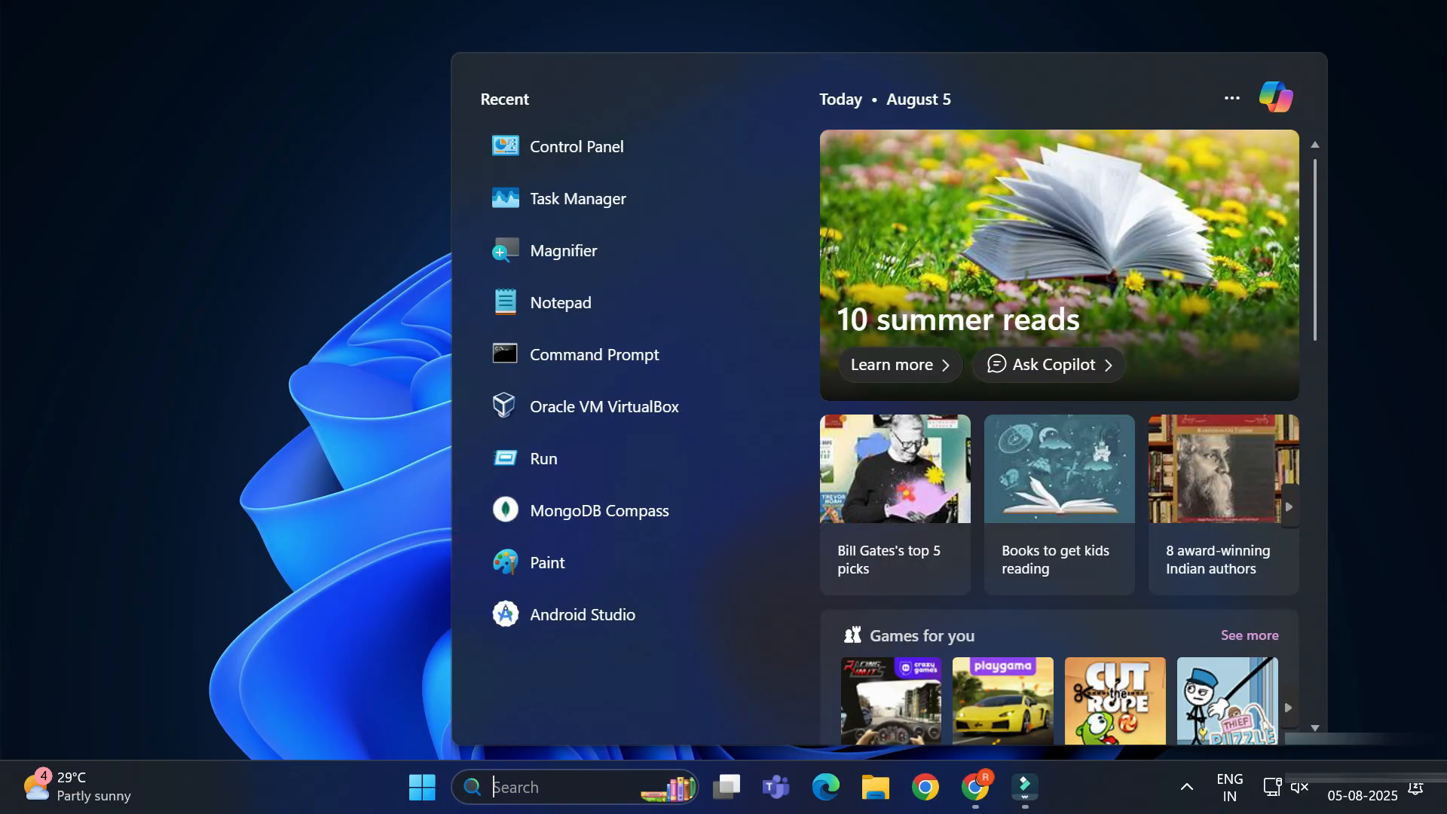
pyautogui.write('db')
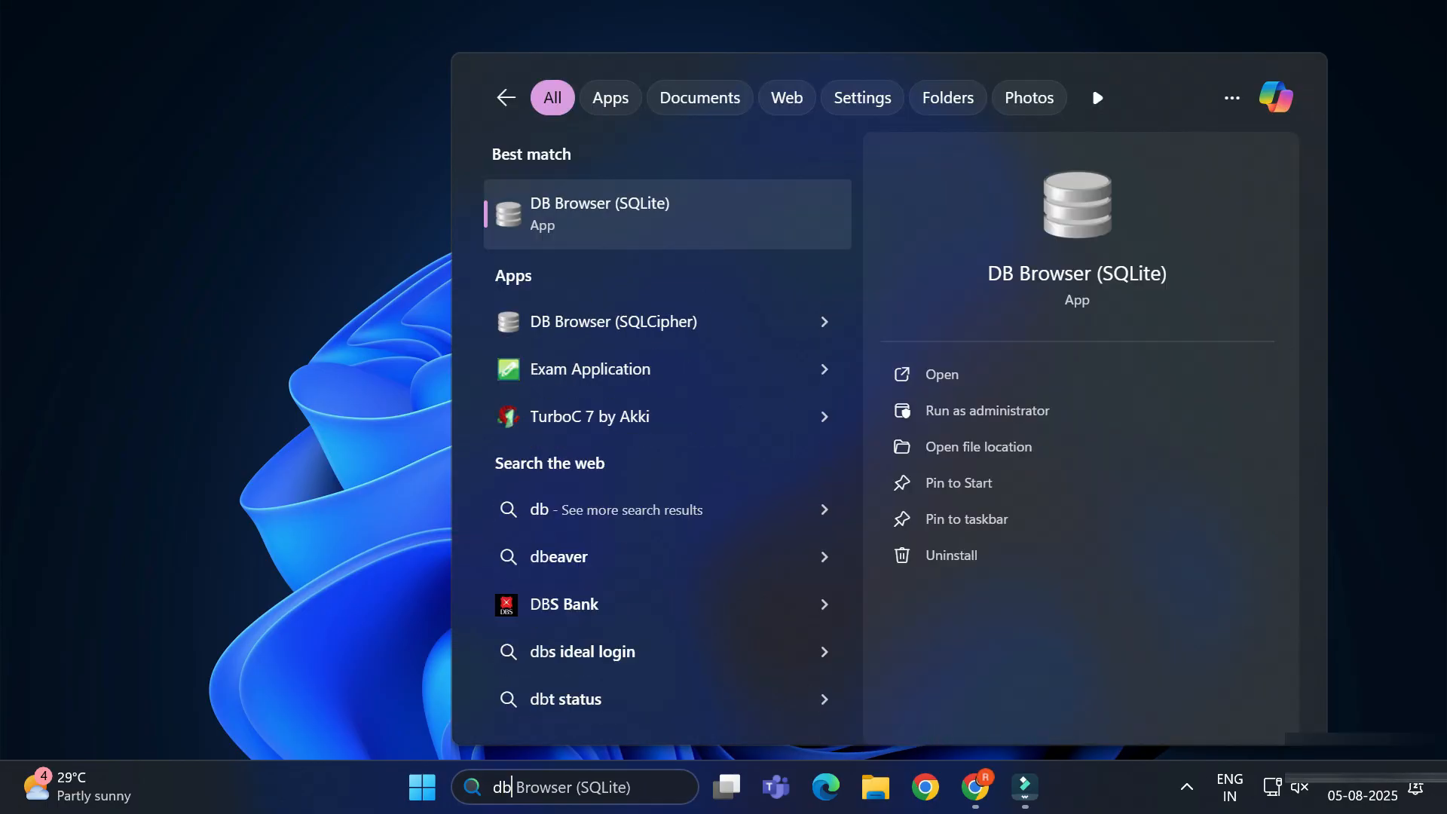
pyautogui.press('Return')
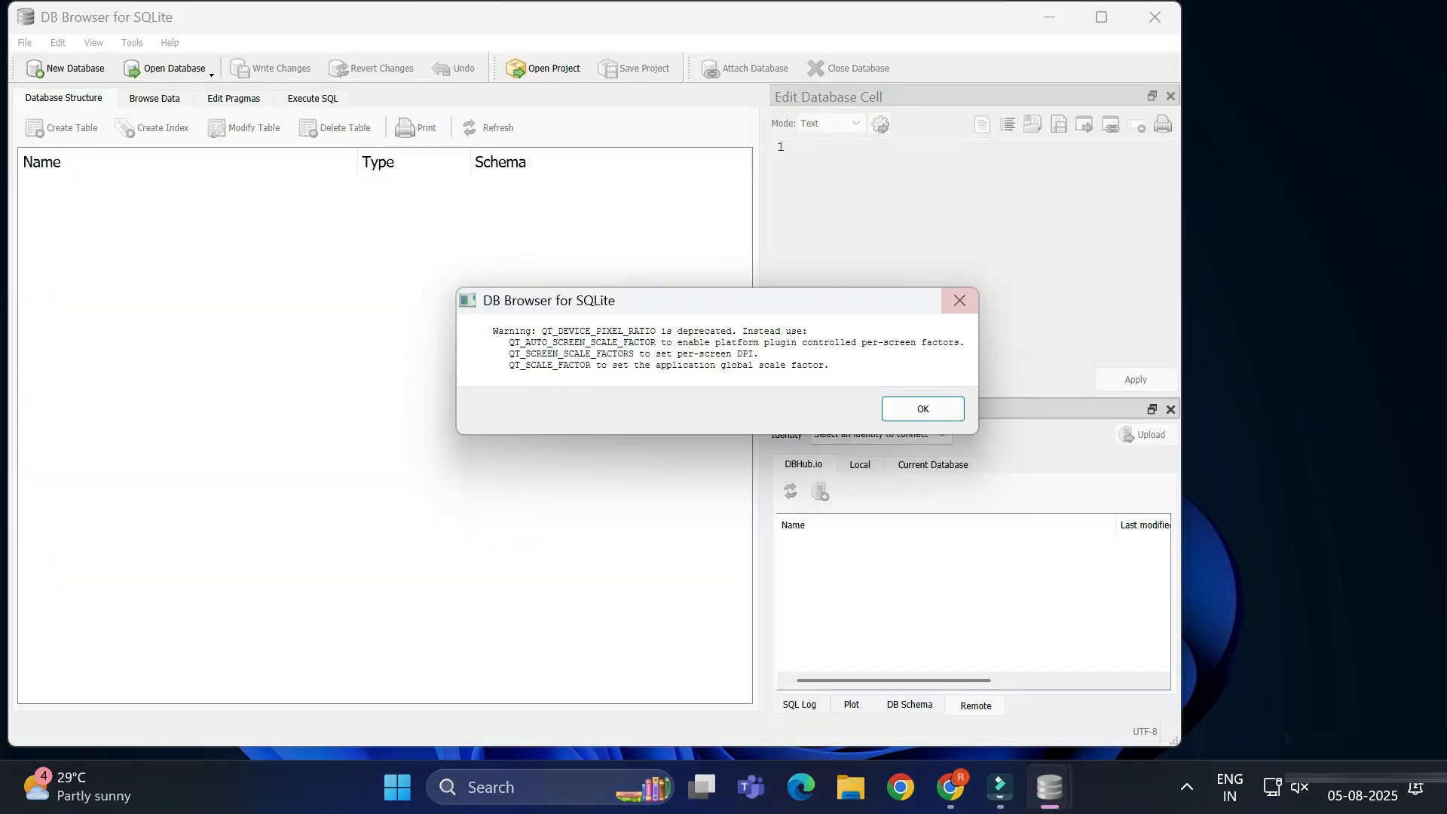
pyautogui.click(922, 409)
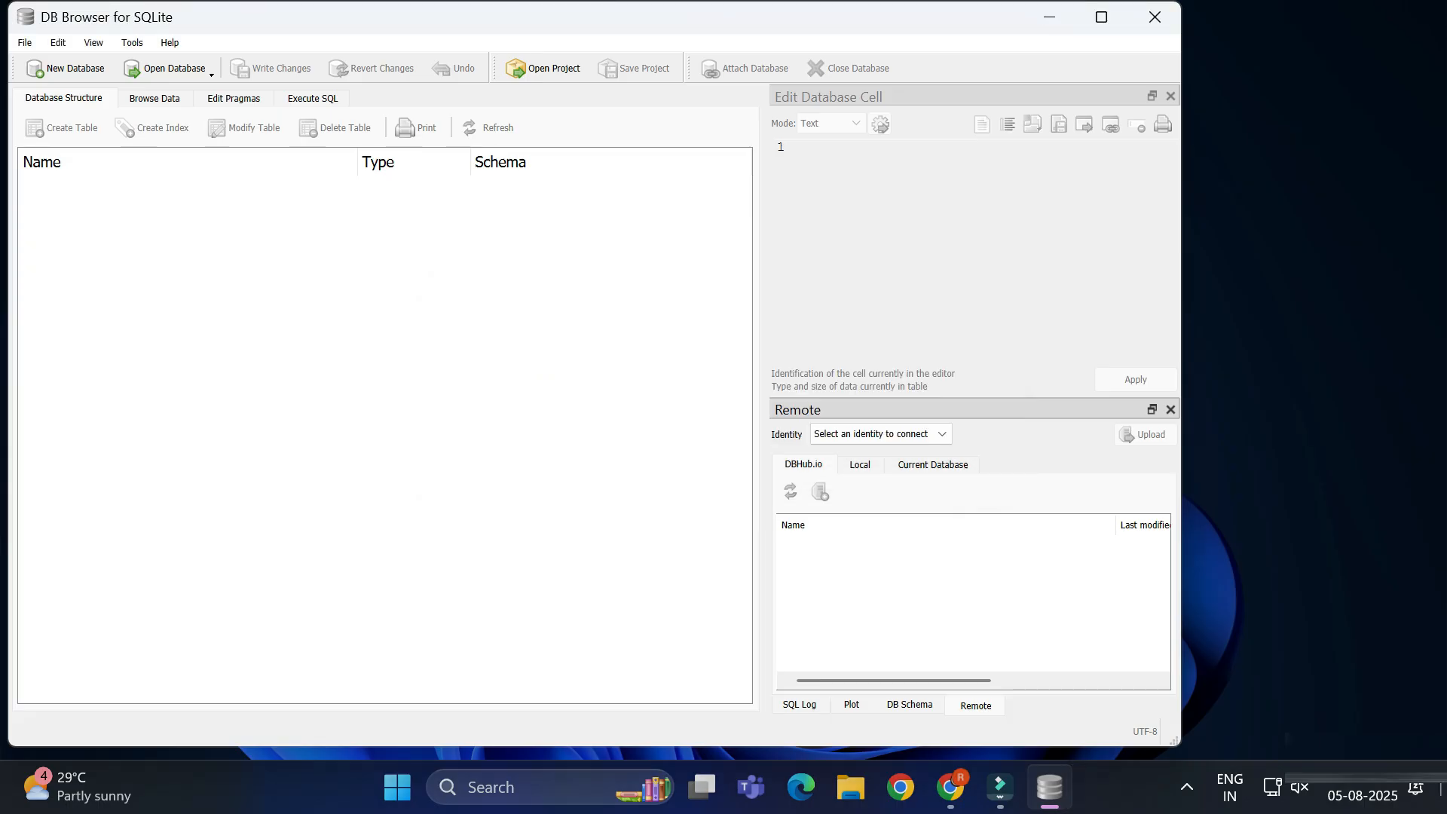
pyautogui.click(1101, 17)
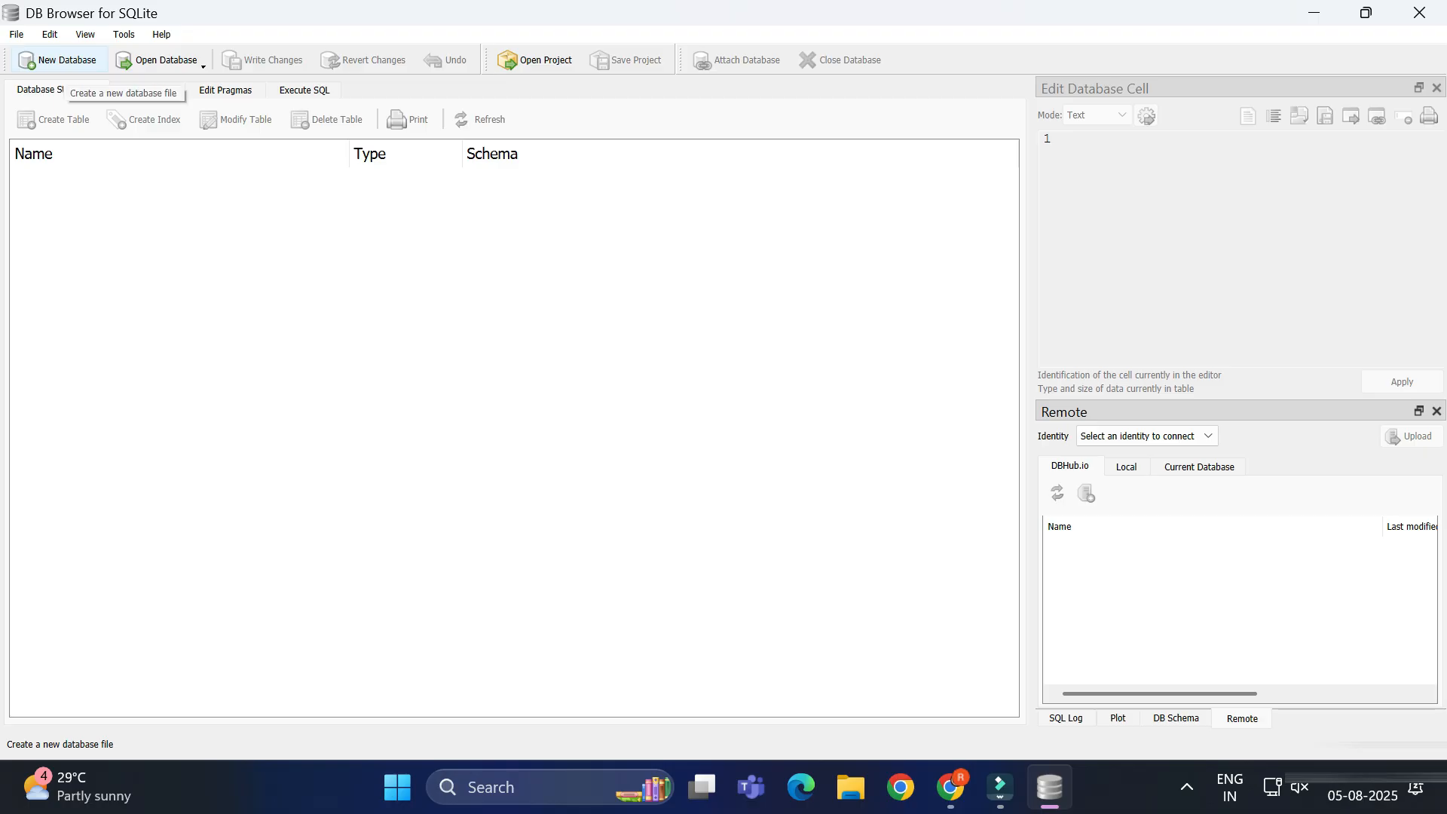
# Start a new database and create a folder named cscorner on the Desktop as its save location
pyautogui.click(158, 61)
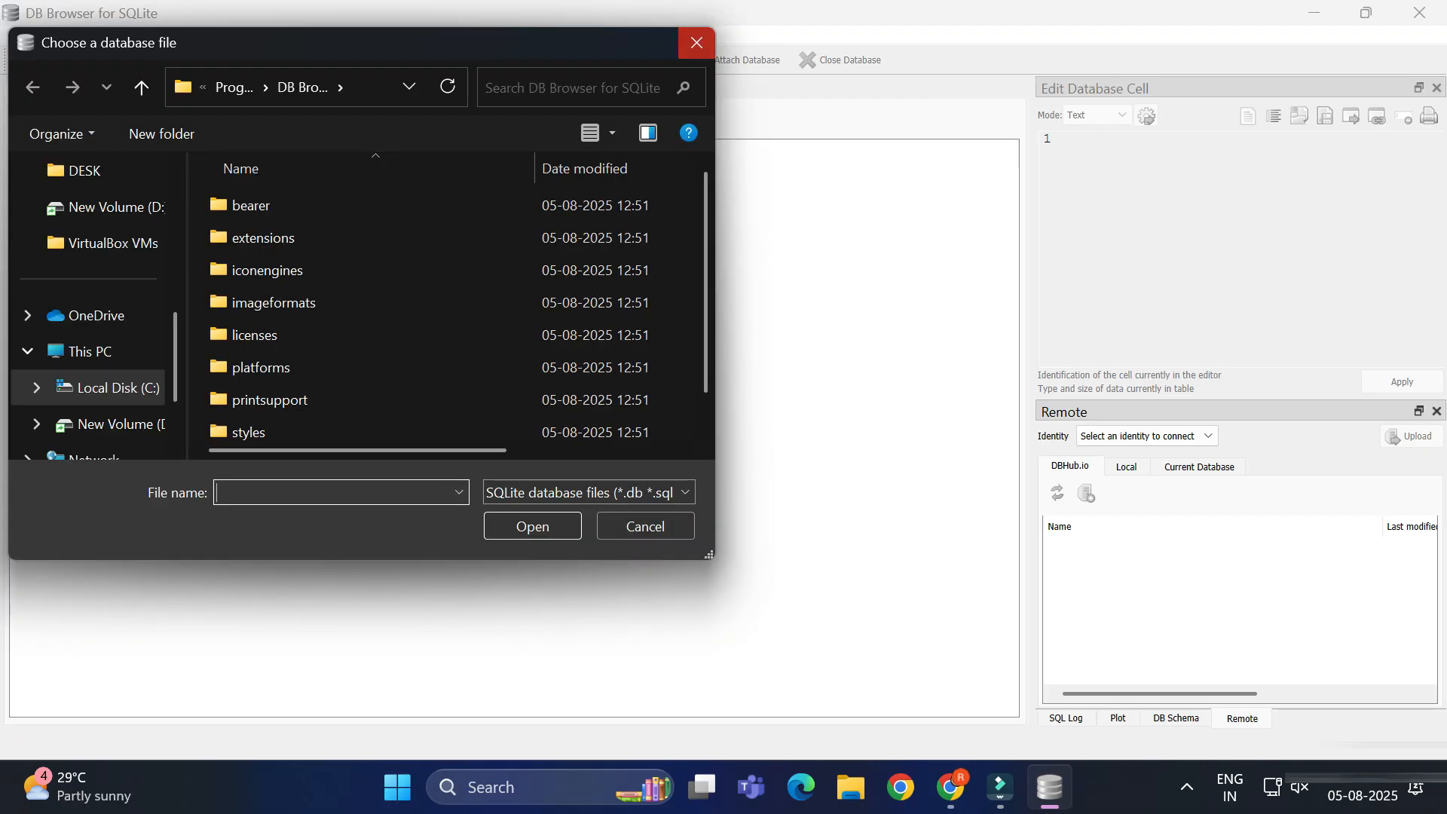
pyautogui.click(696, 43)
pyautogui.click(56, 60)
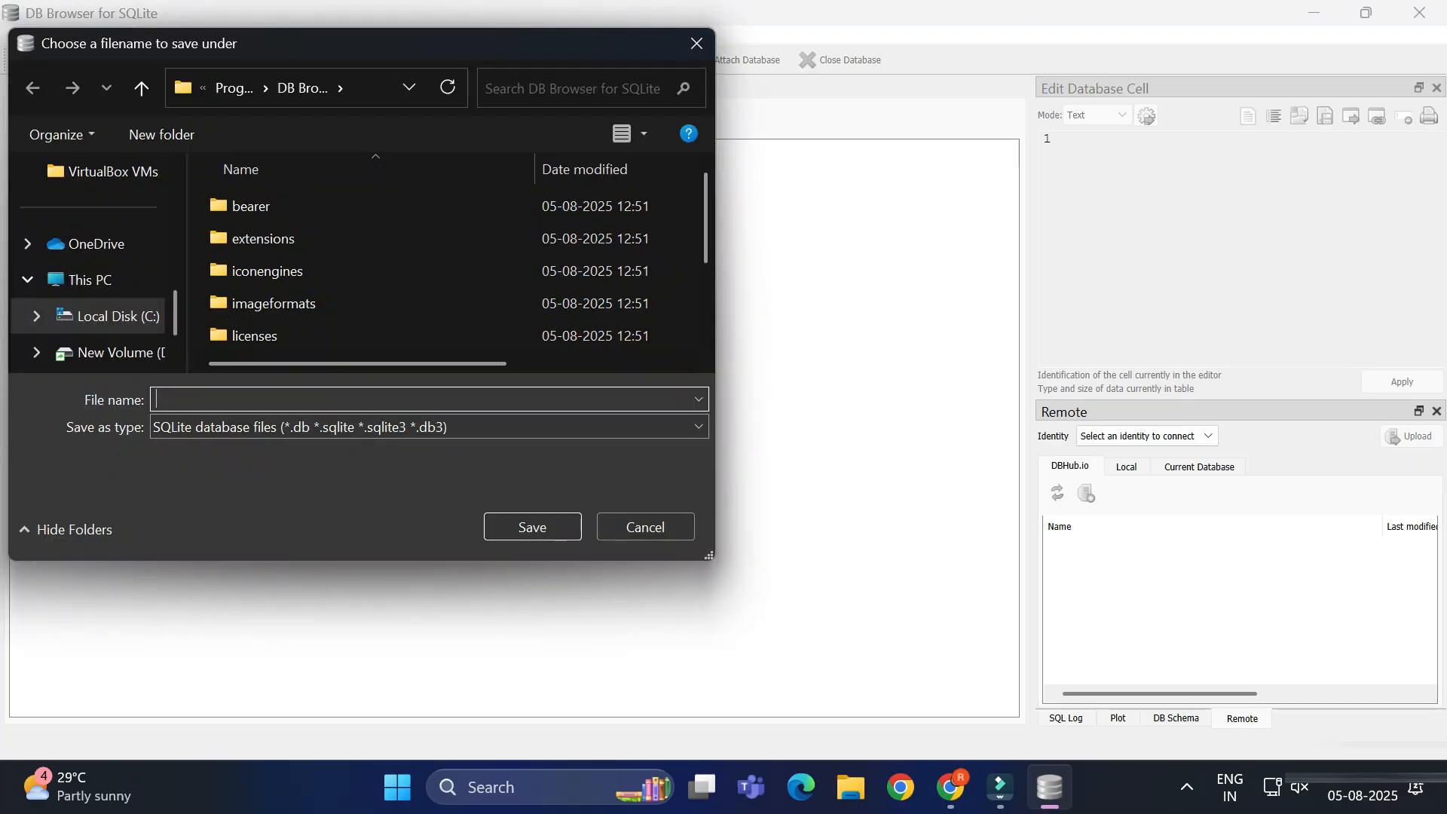
pyautogui.scroll(-1, 87, 279)
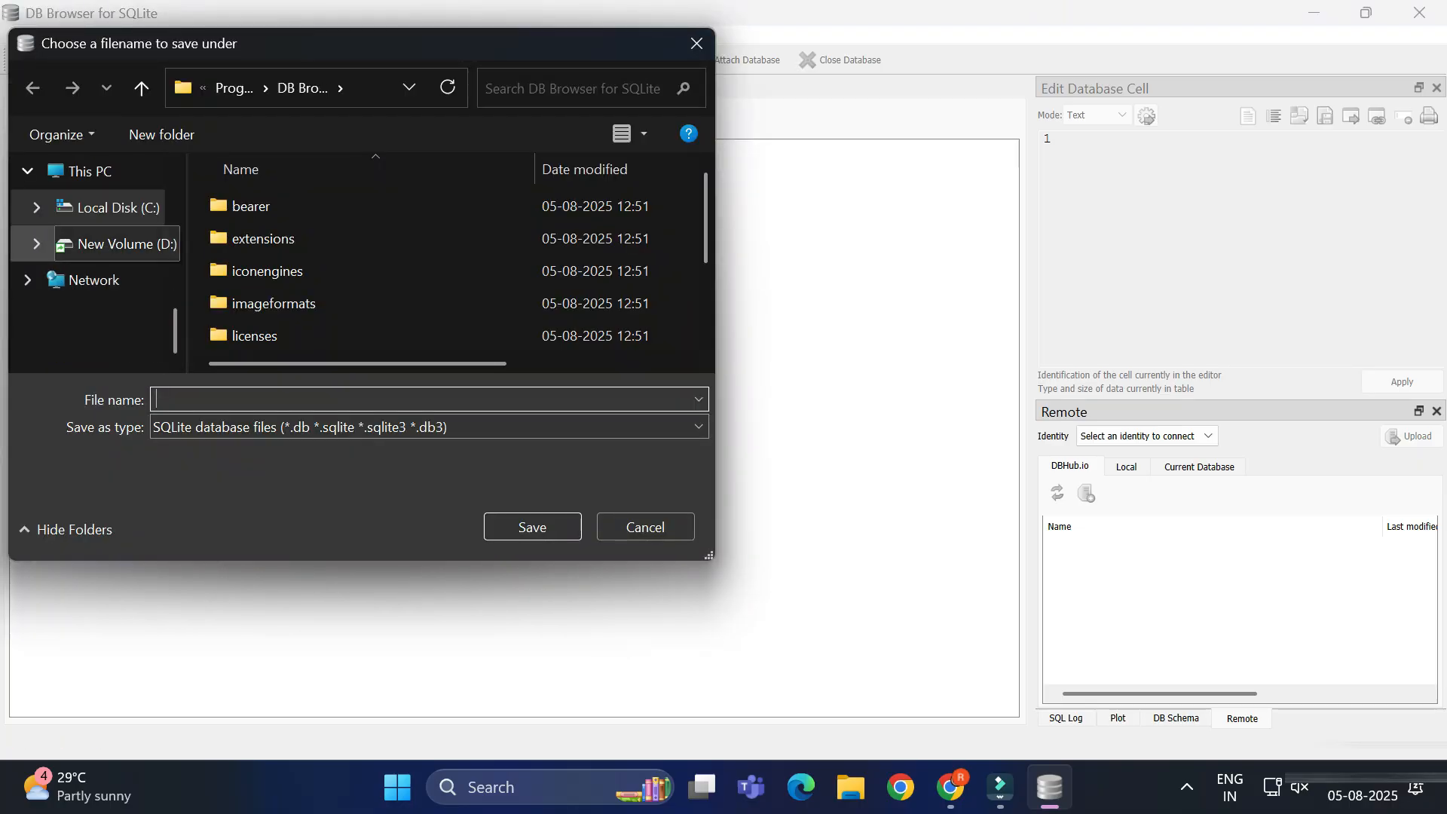
pyautogui.scroll(5, 86, 243)
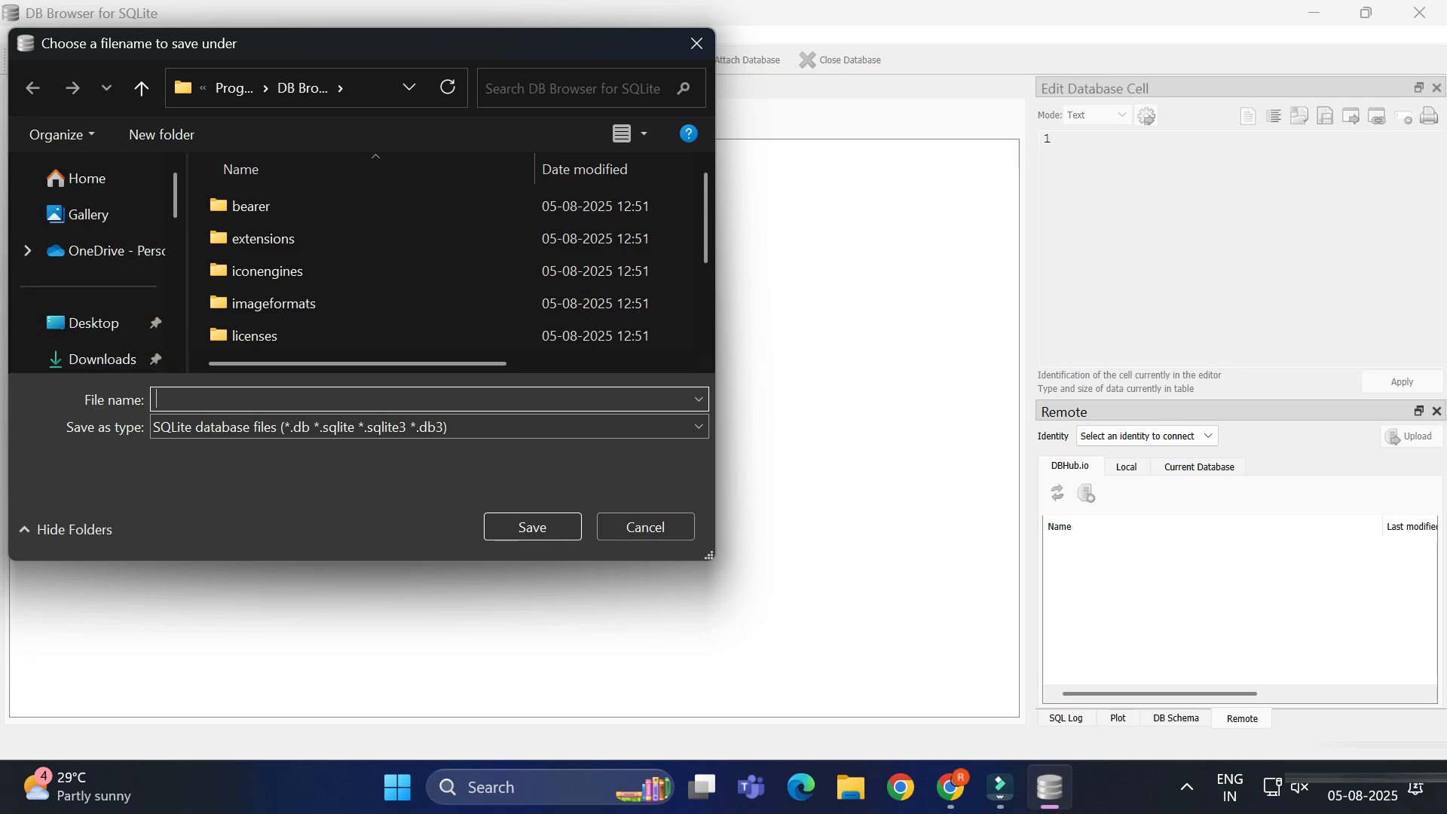
pyautogui.click(94, 323)
pyautogui.click(161, 134)
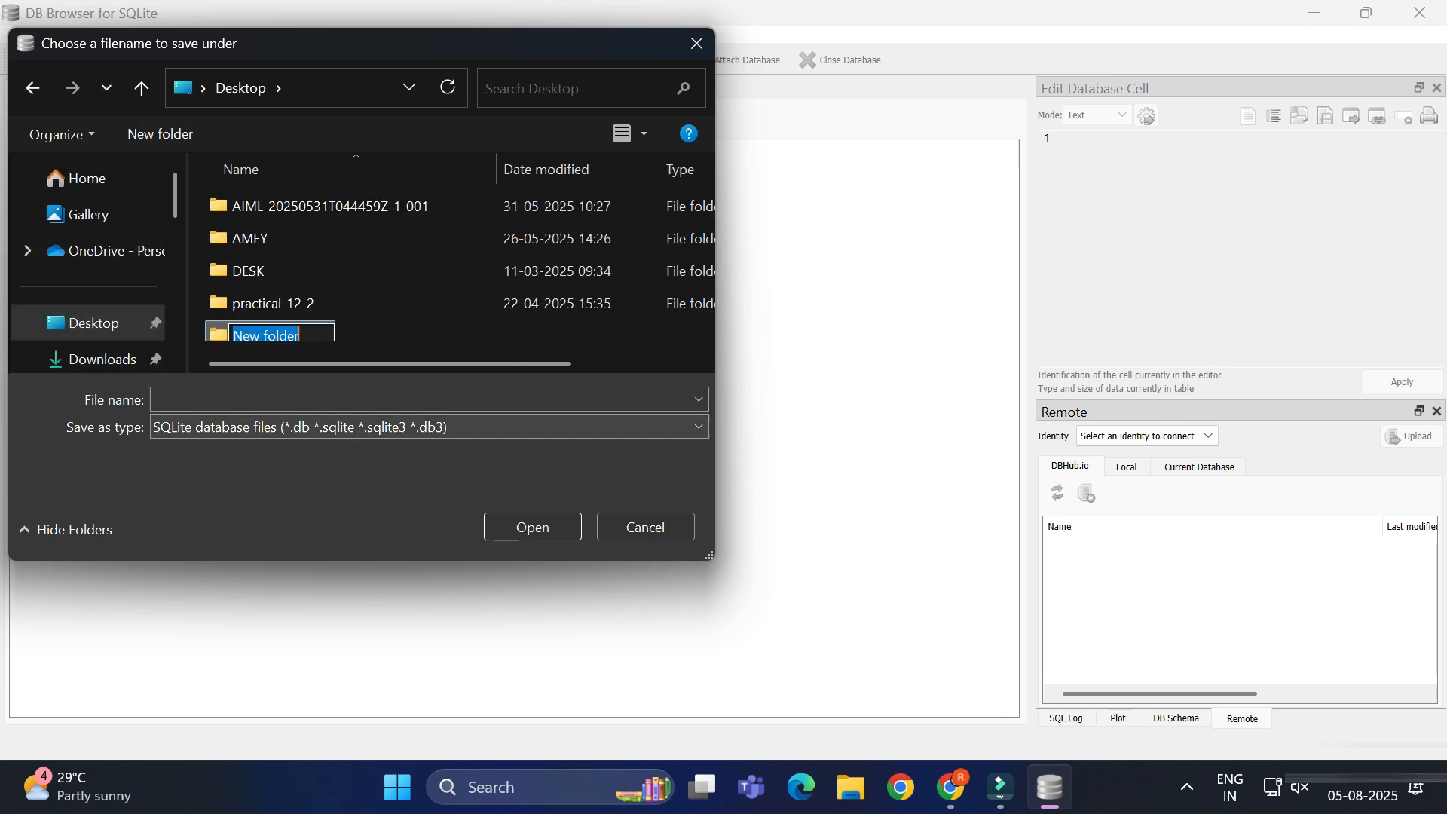
pyautogui.write('csco')
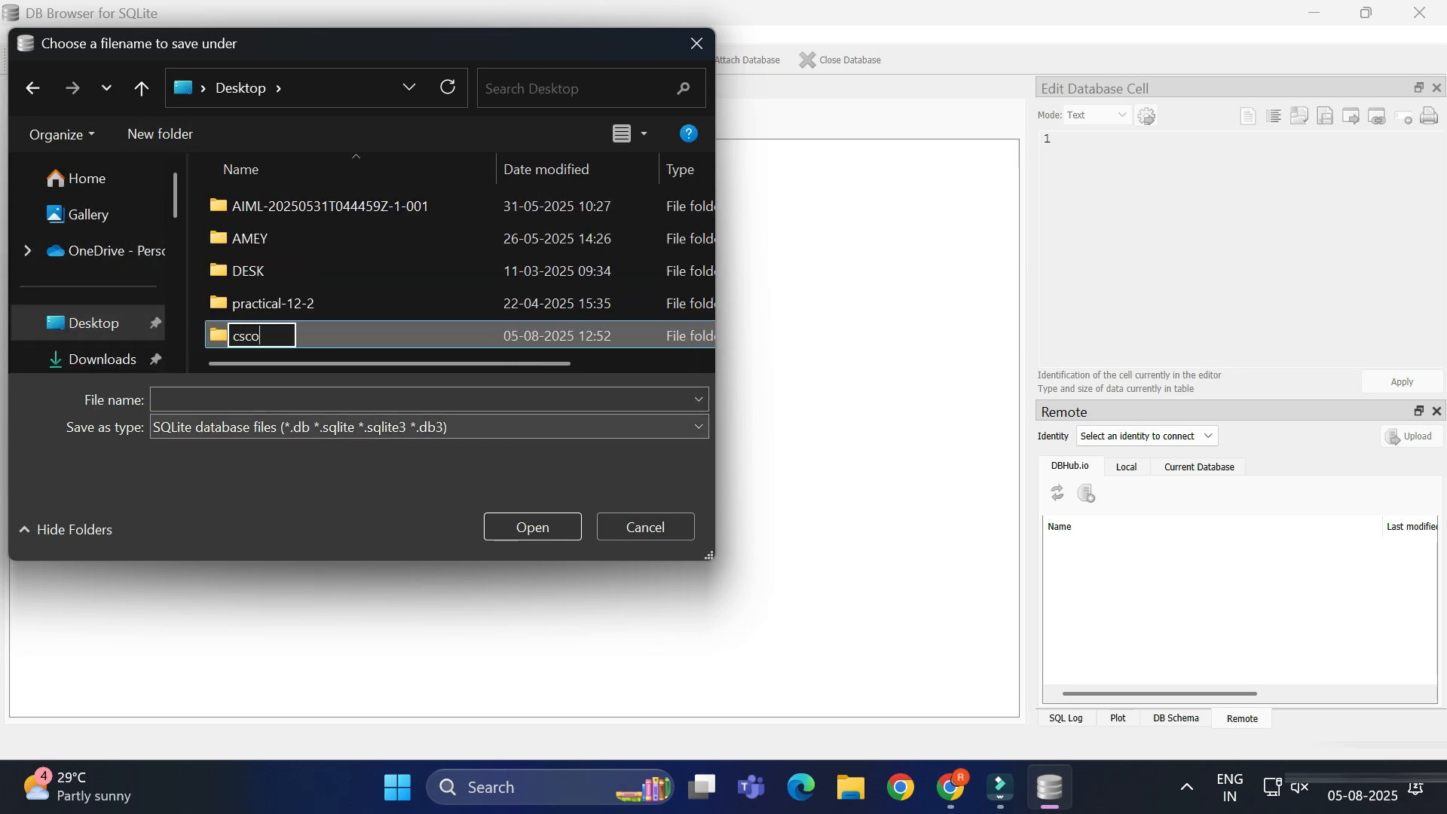
pyautogui.write('rner')
pyautogui.press('Return')
pyautogui.press('Return')
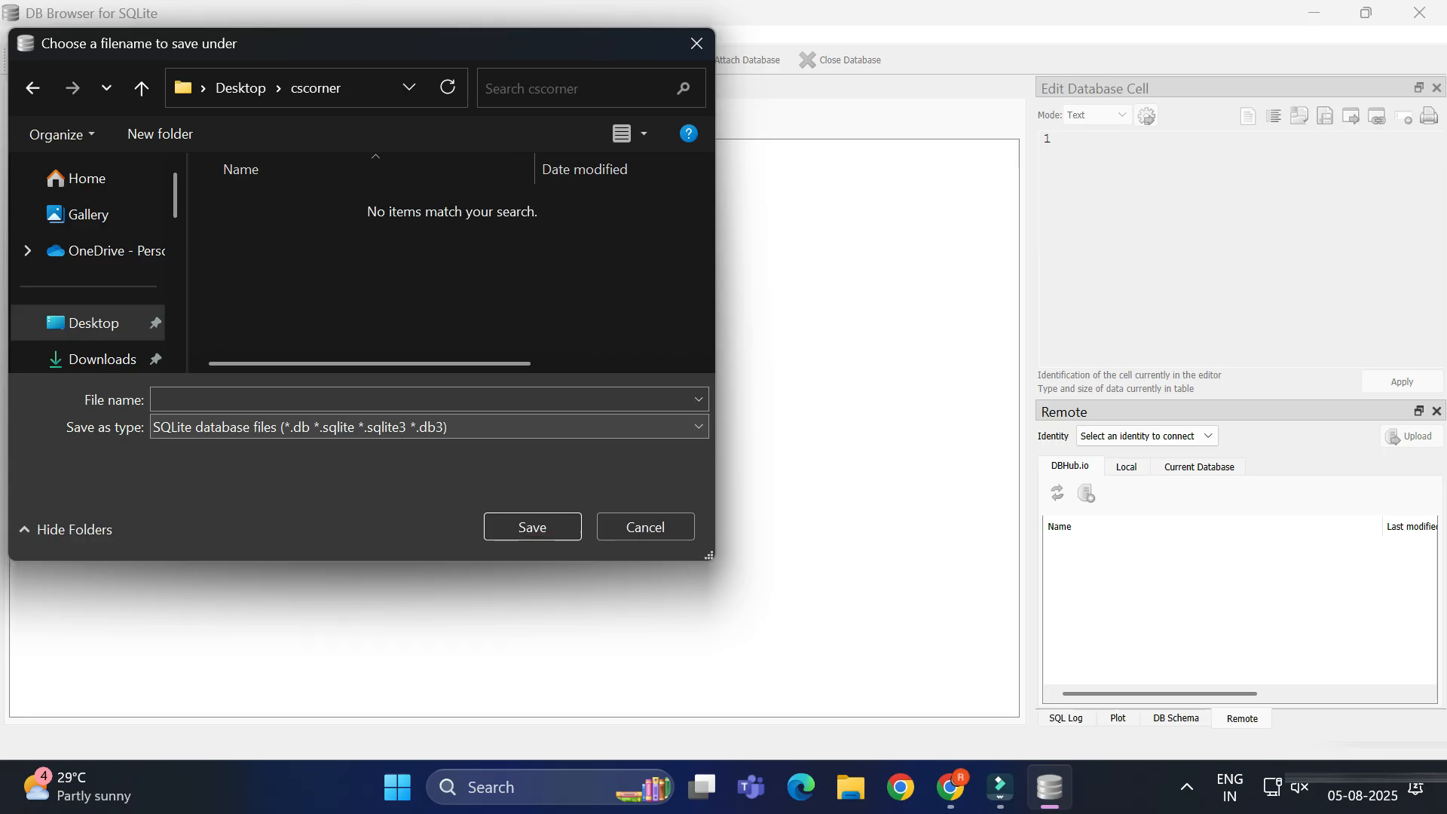
# Save the new database in the cscorner folder under the name demoDB
pyautogui.click(429, 399)
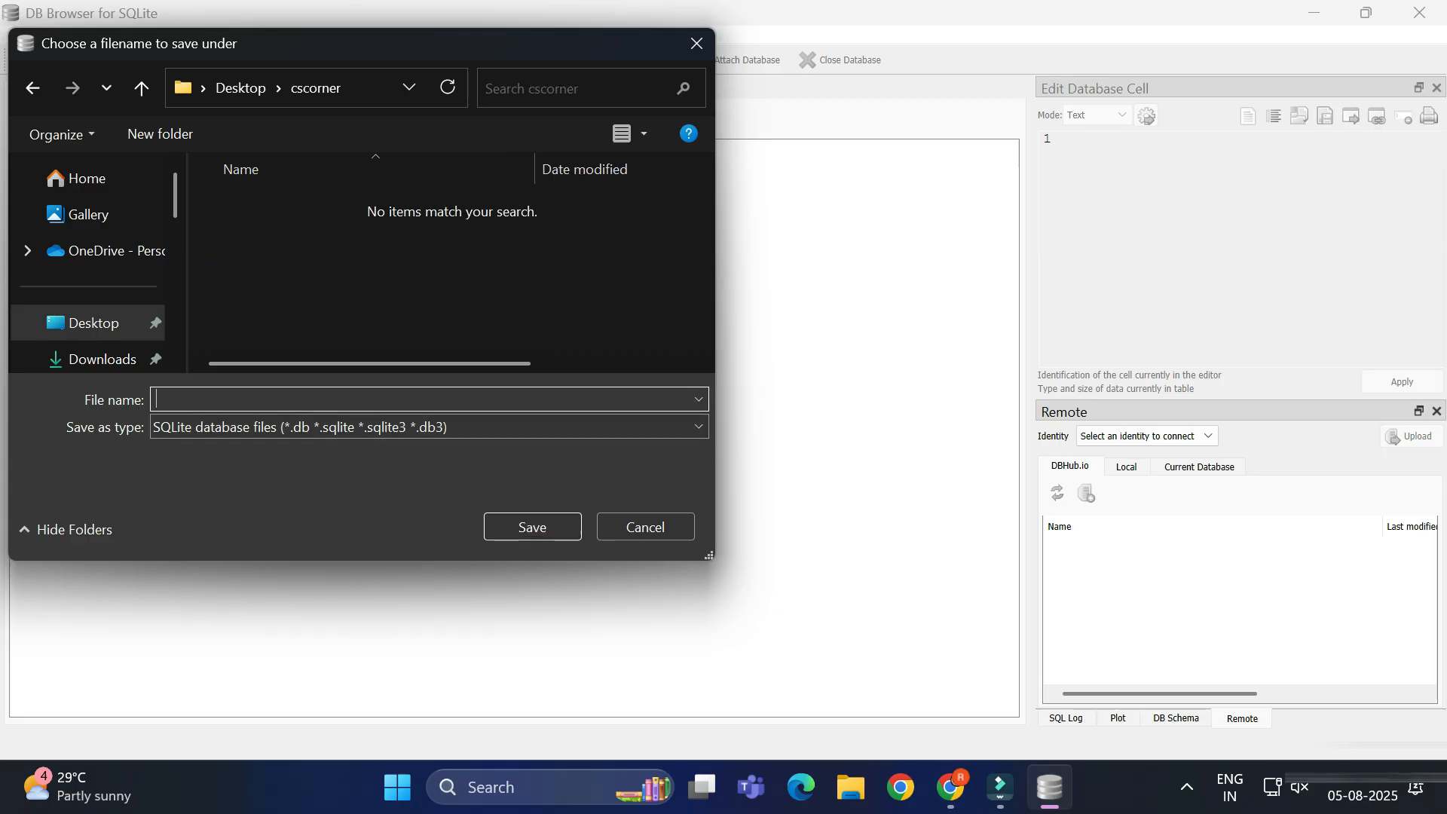
pyautogui.write('demoDB')
pyautogui.press('Return')
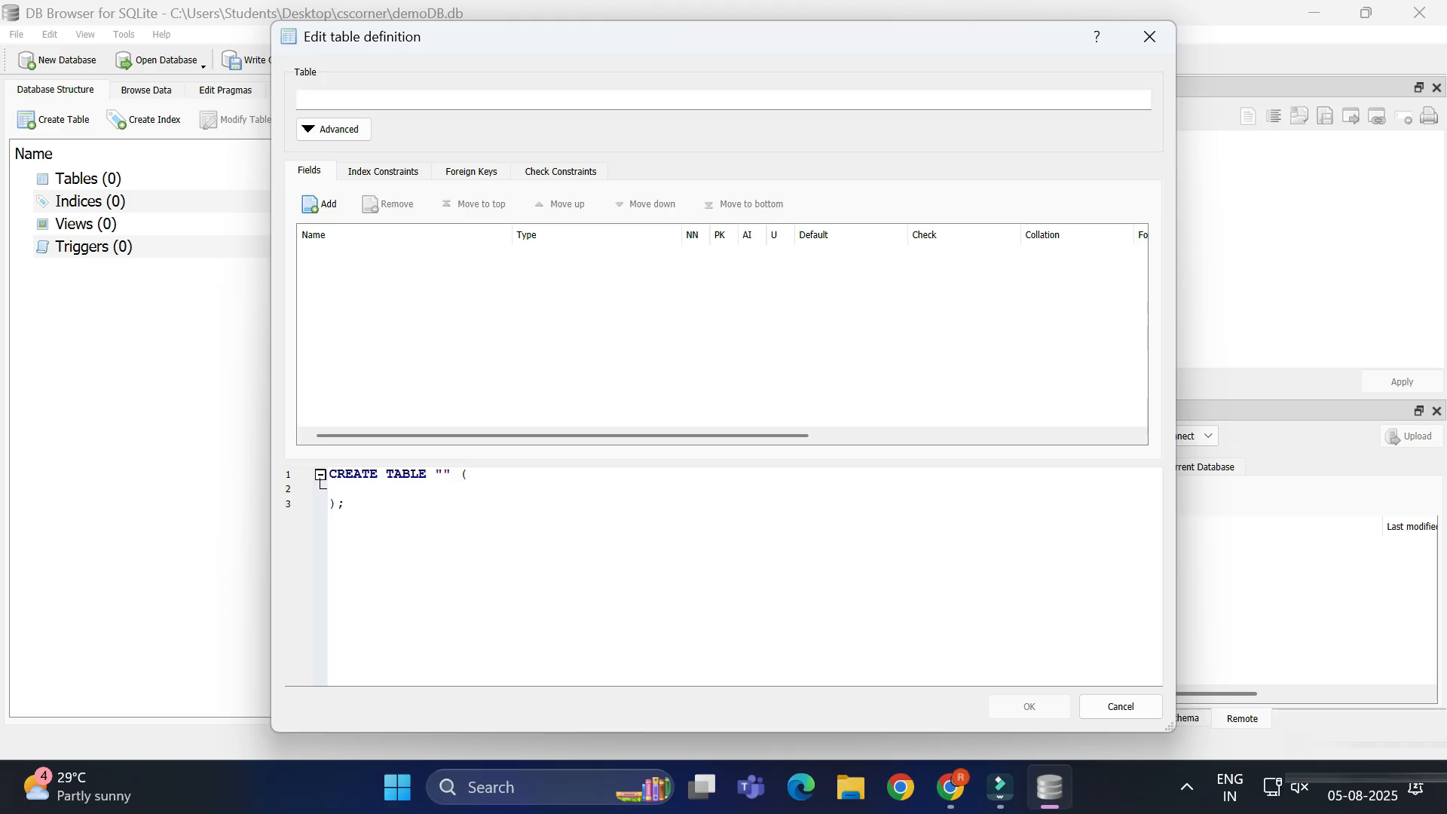
# Name the new table students and add a first field called rollno
pyautogui.write('students')
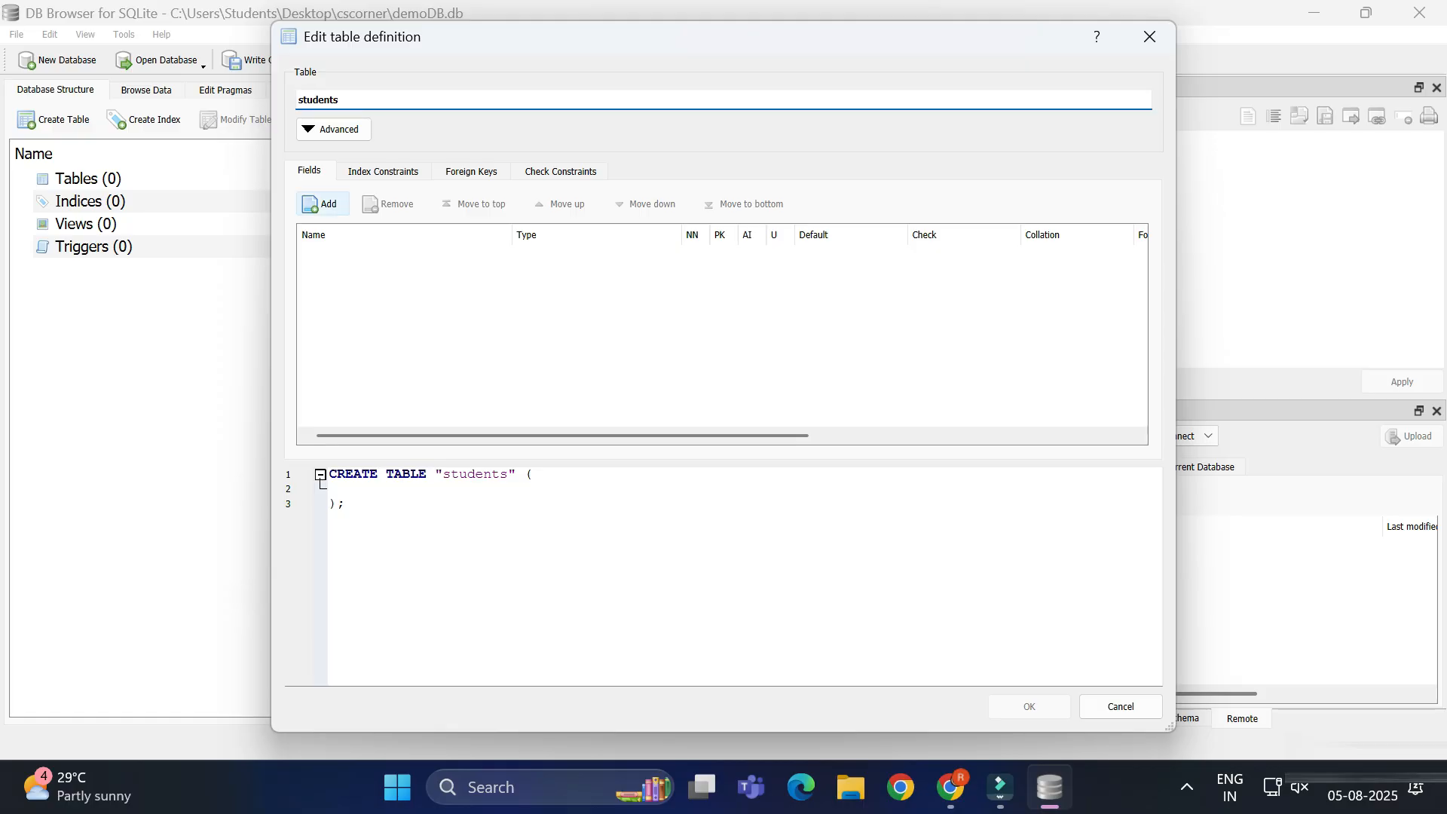
pyautogui.click(319, 203)
pyautogui.write('rollno')
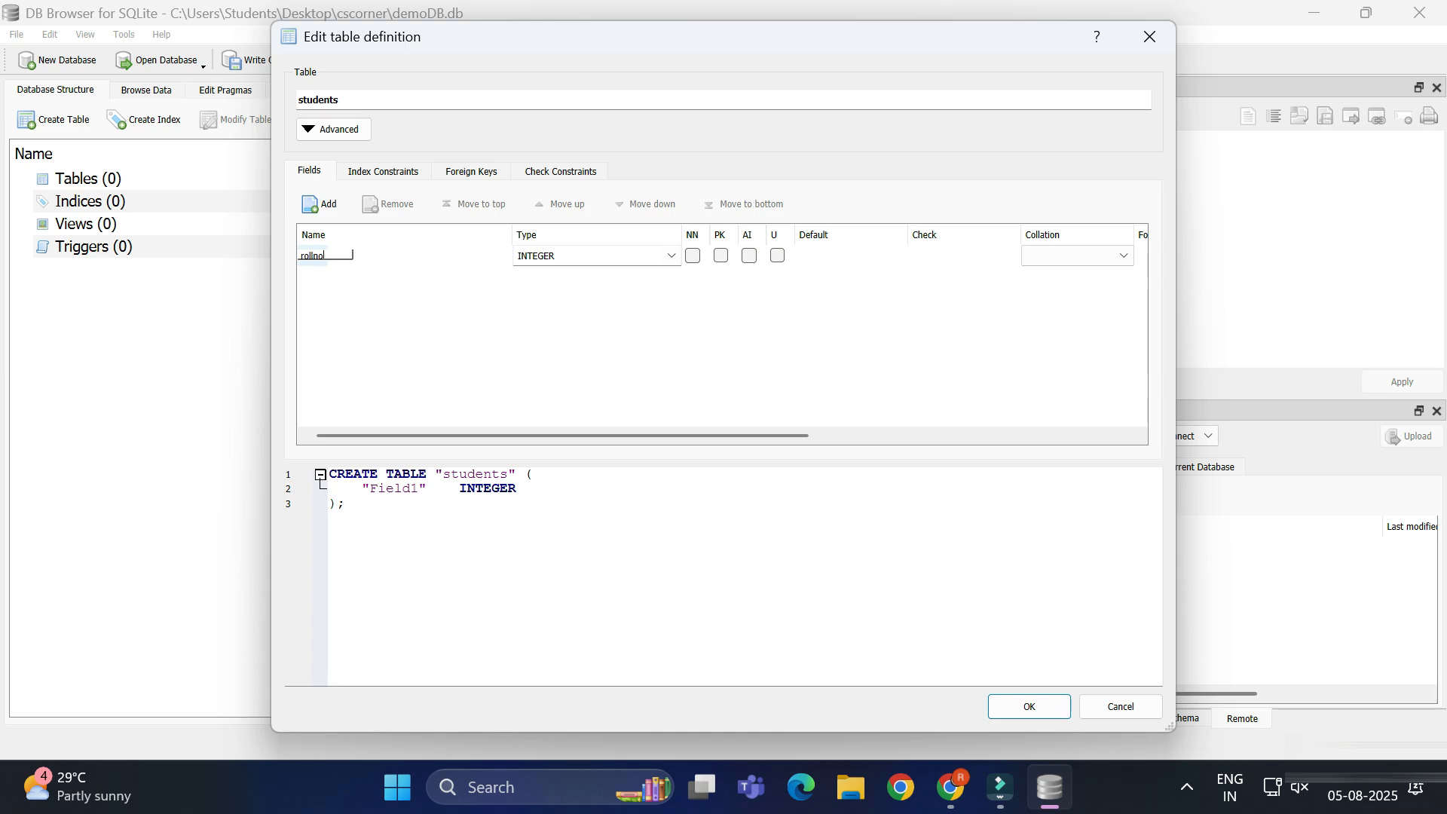
pyautogui.press('Return')
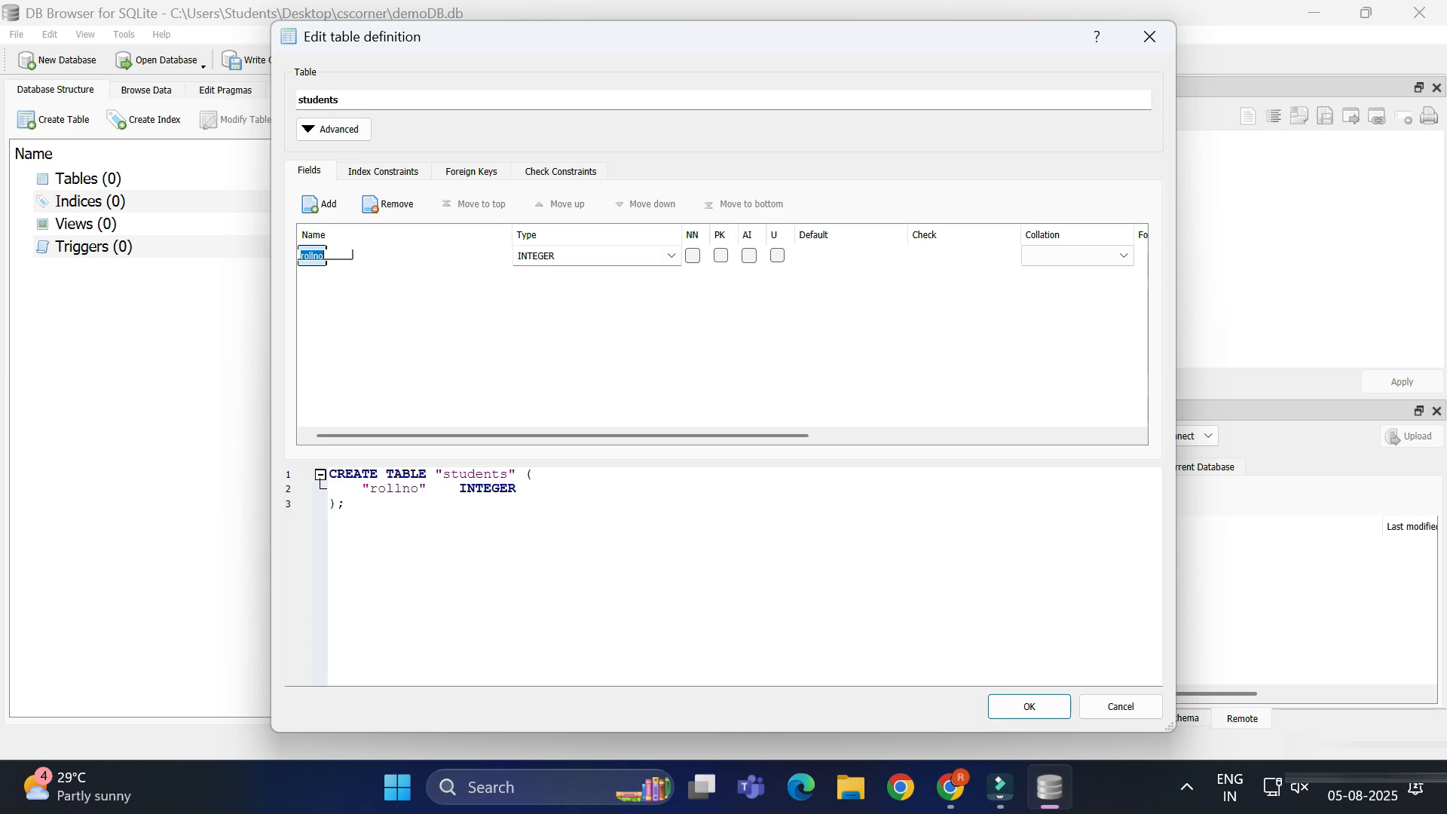
pyautogui.press('Tab')
# Set the rollno field's type to INTEGER and make it a not-null, auto-incrementing primary key
pyautogui.click(670, 256)
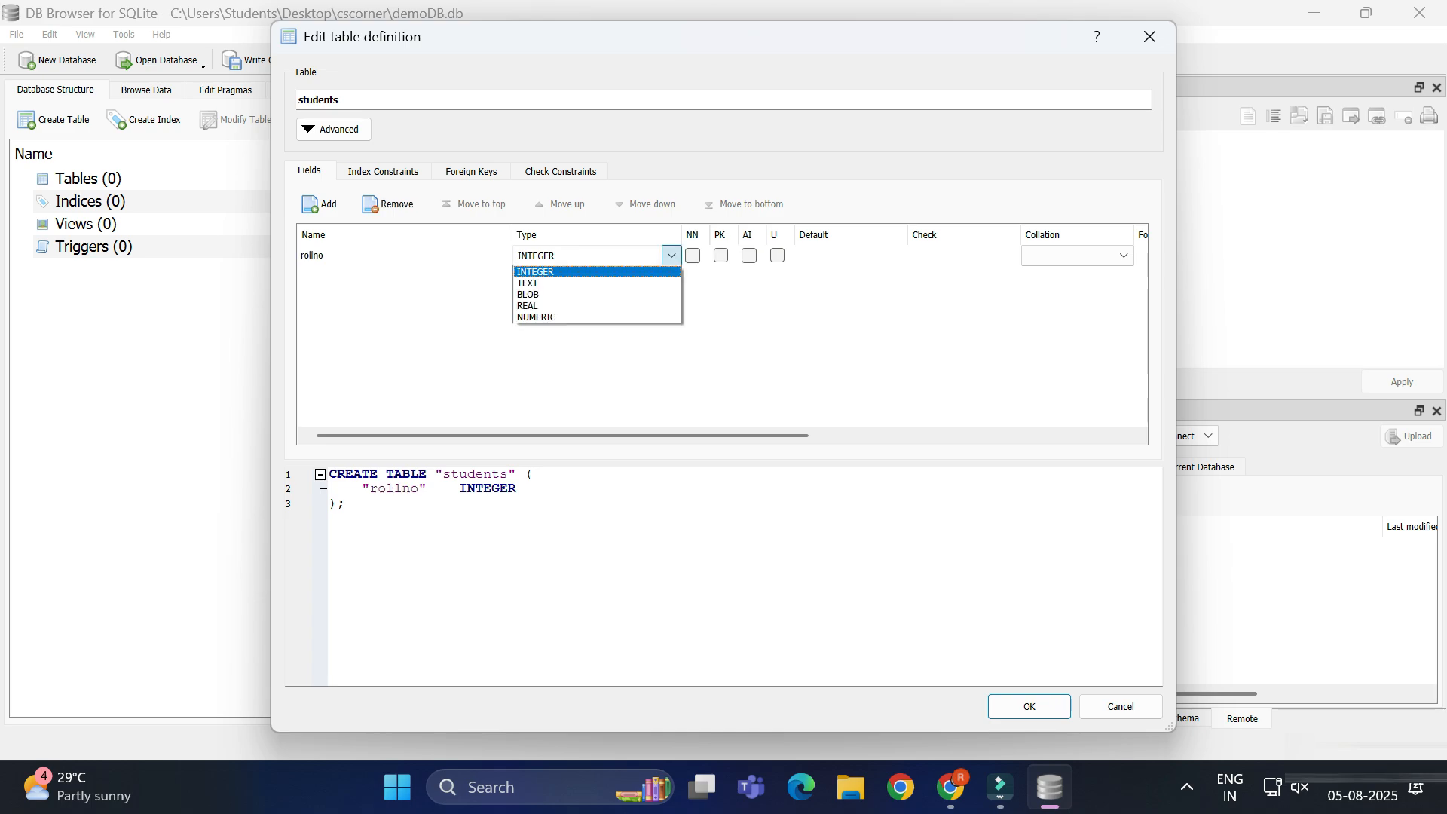
pyautogui.click(536, 272)
pyautogui.click(692, 255)
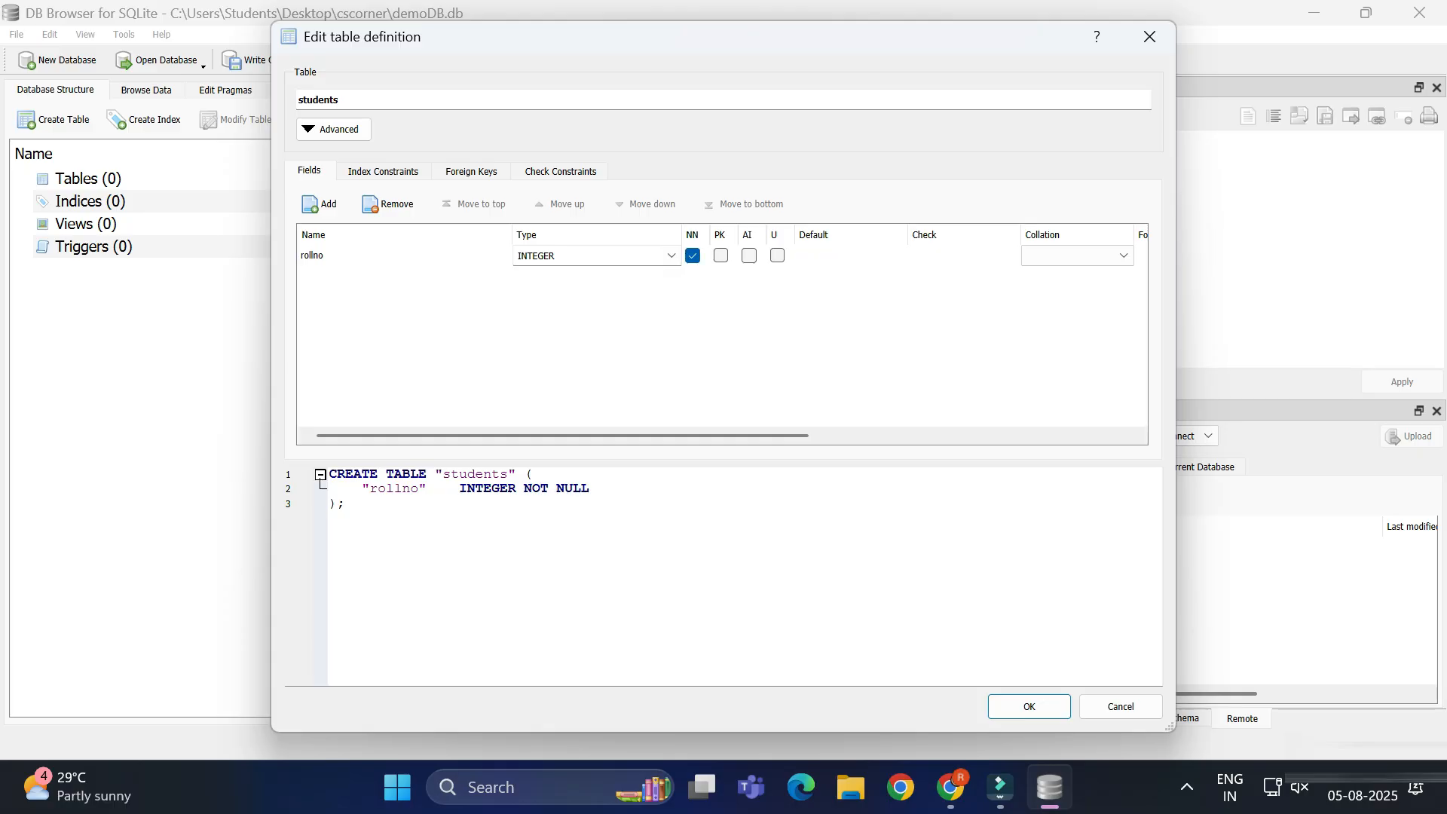
pyautogui.click(721, 255)
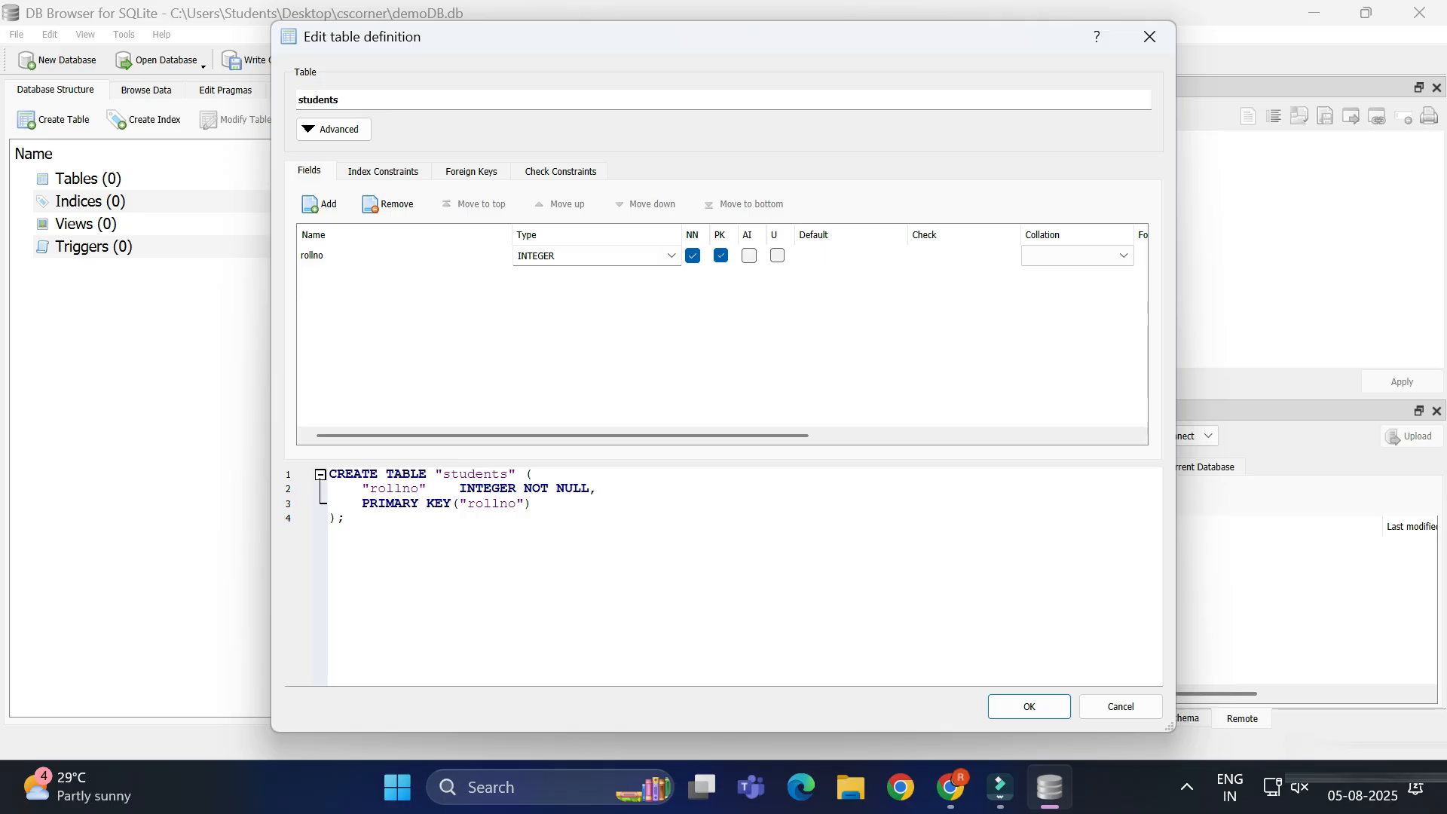
pyautogui.click(749, 256)
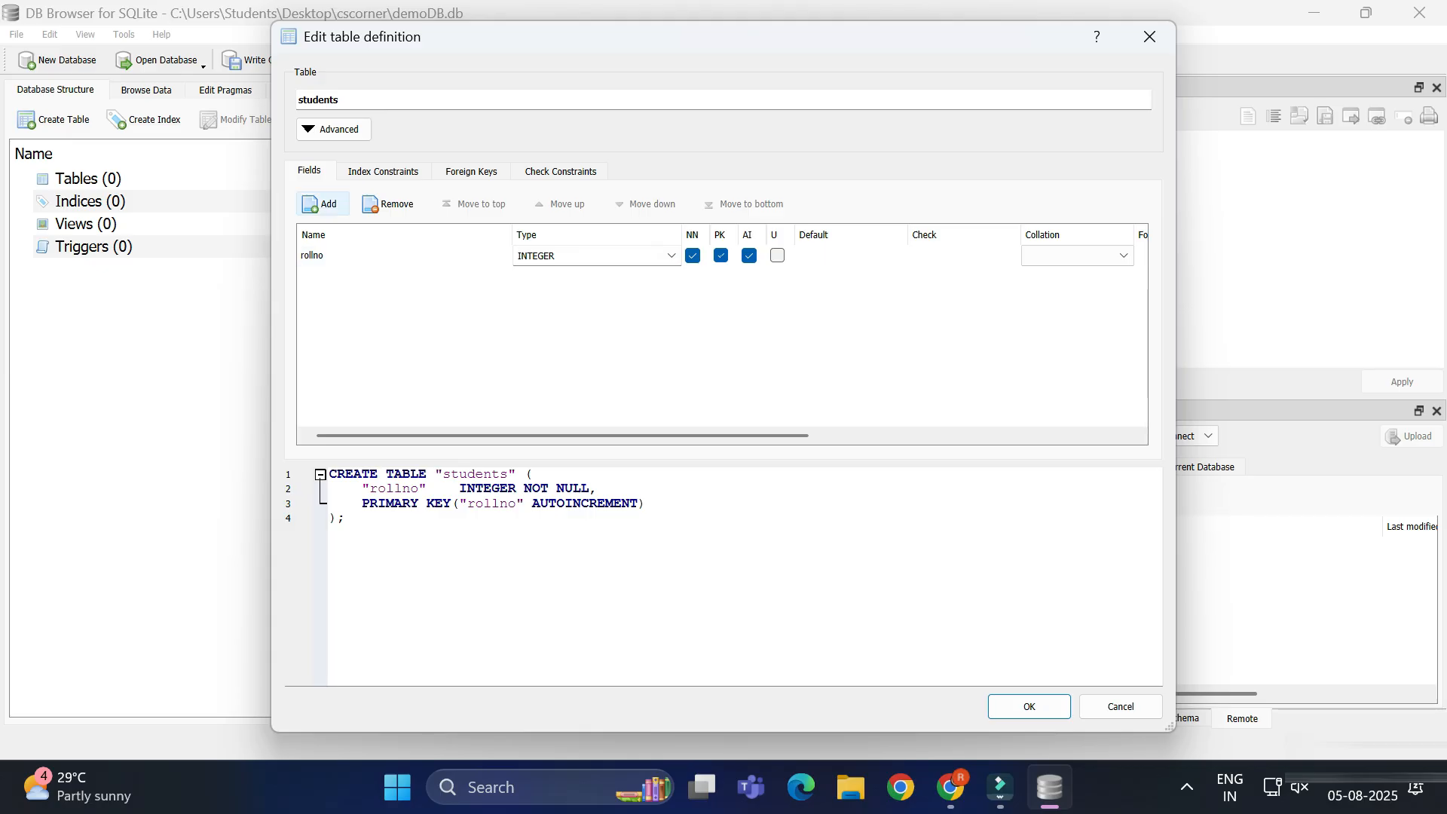
# Add a not-null TEXT field called name and confirm the students table definition
pyautogui.click(321, 203)
pyautogui.write('b')
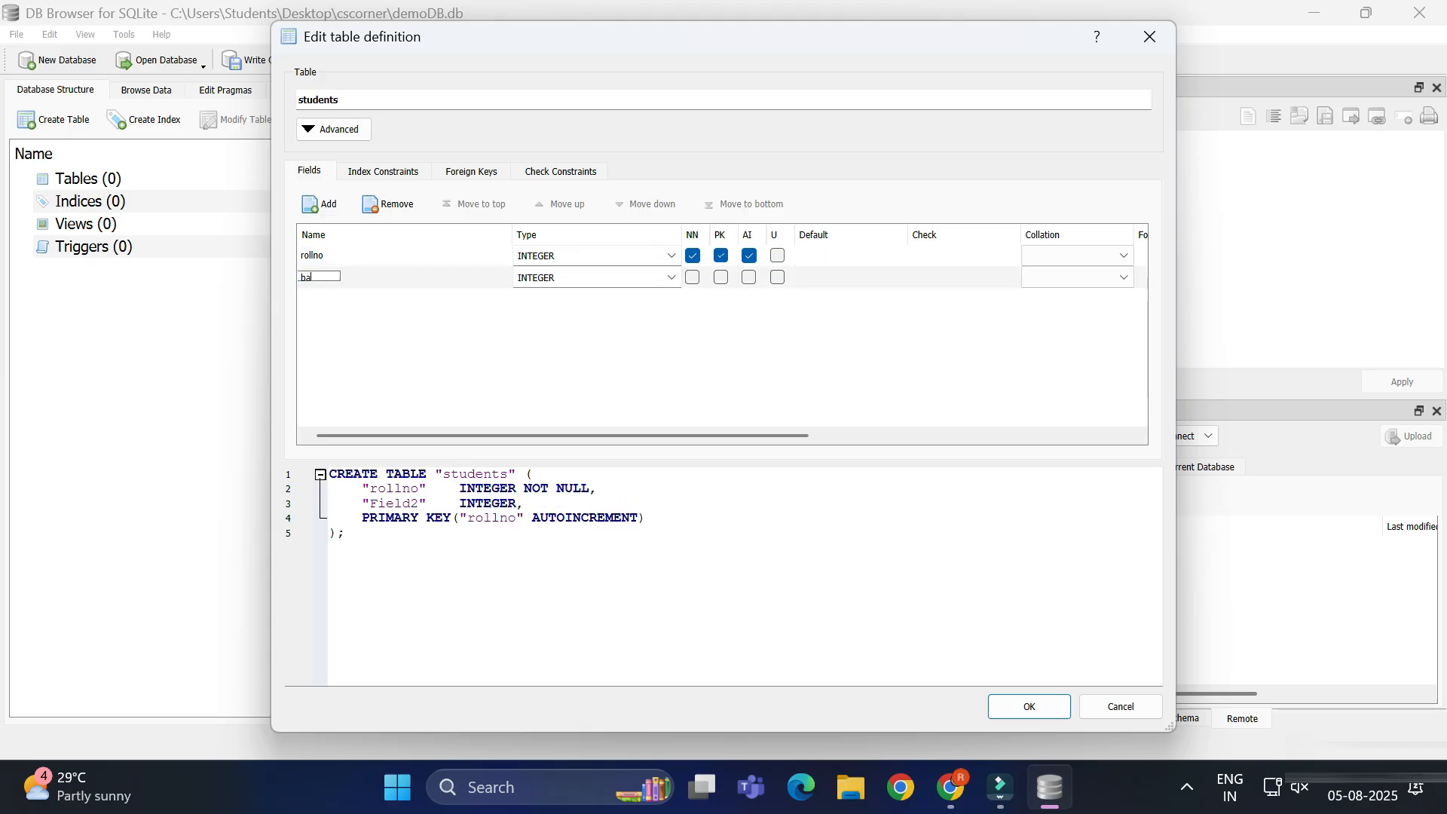
pyautogui.press('BackSpace')
pyautogui.write('name')
pyautogui.click(671, 277)
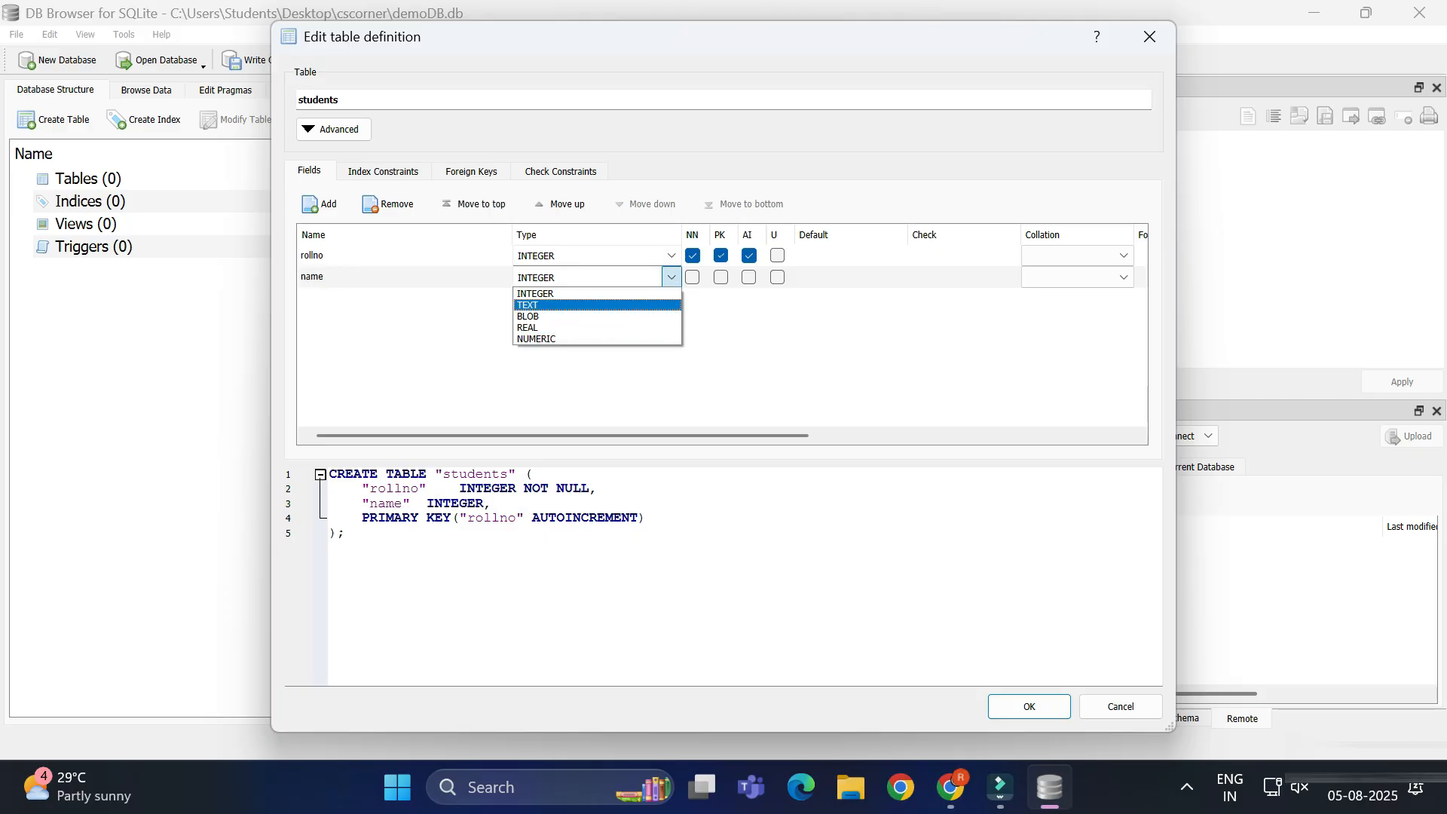
pyautogui.press('Return')
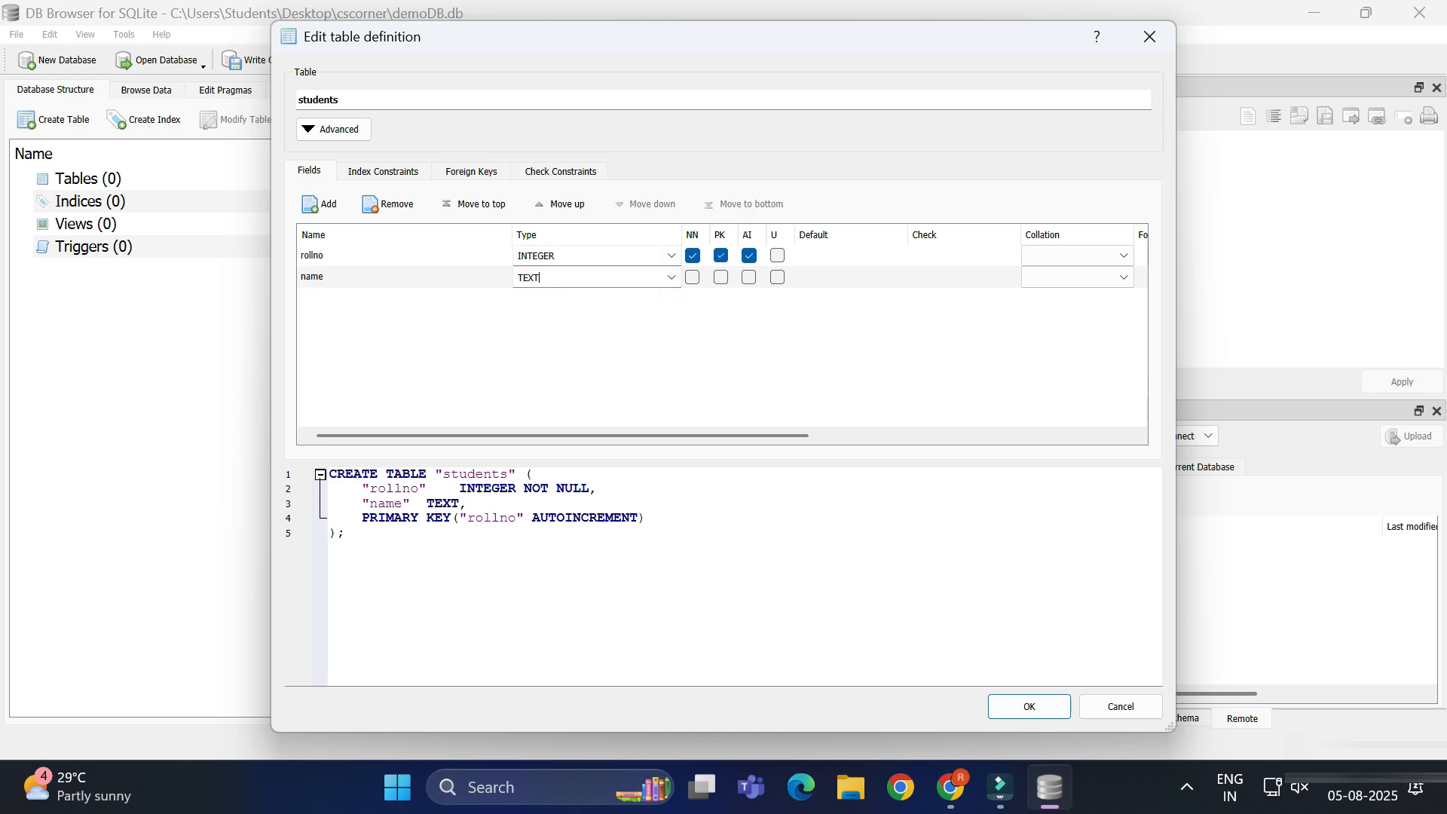
pyautogui.click(671, 277)
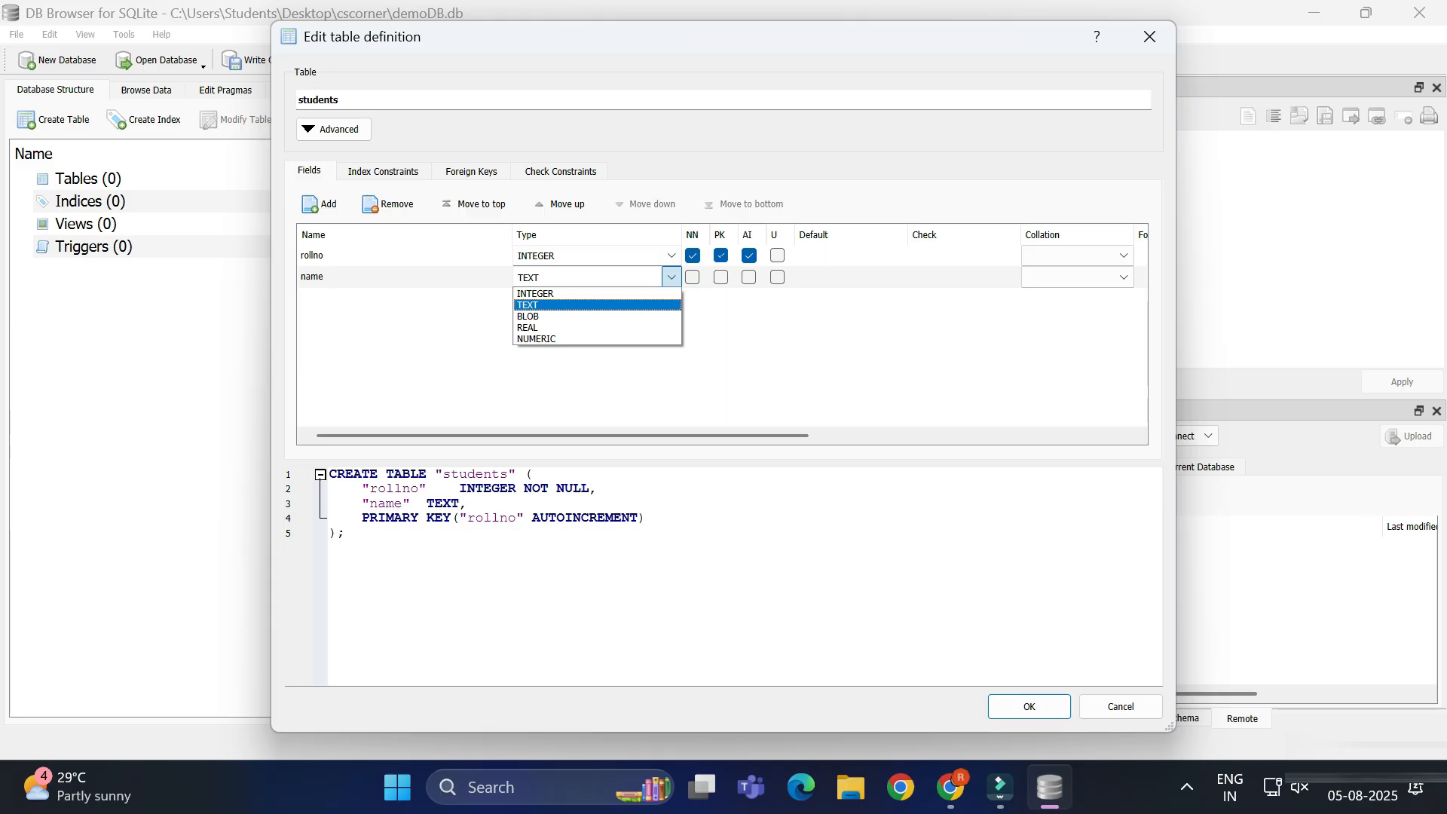
pyautogui.click(597, 305)
pyautogui.click(692, 277)
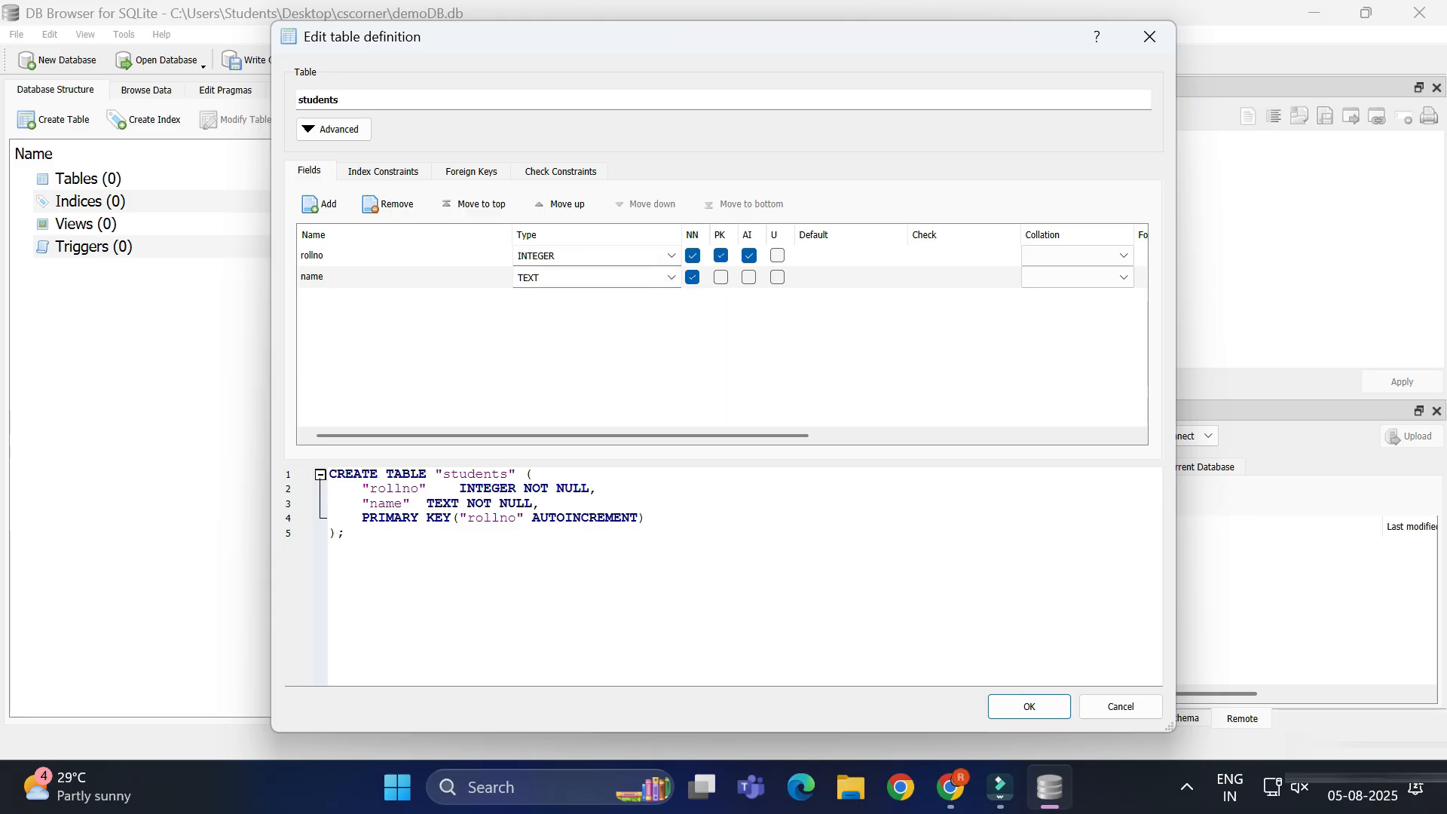
pyautogui.click(1028, 706)
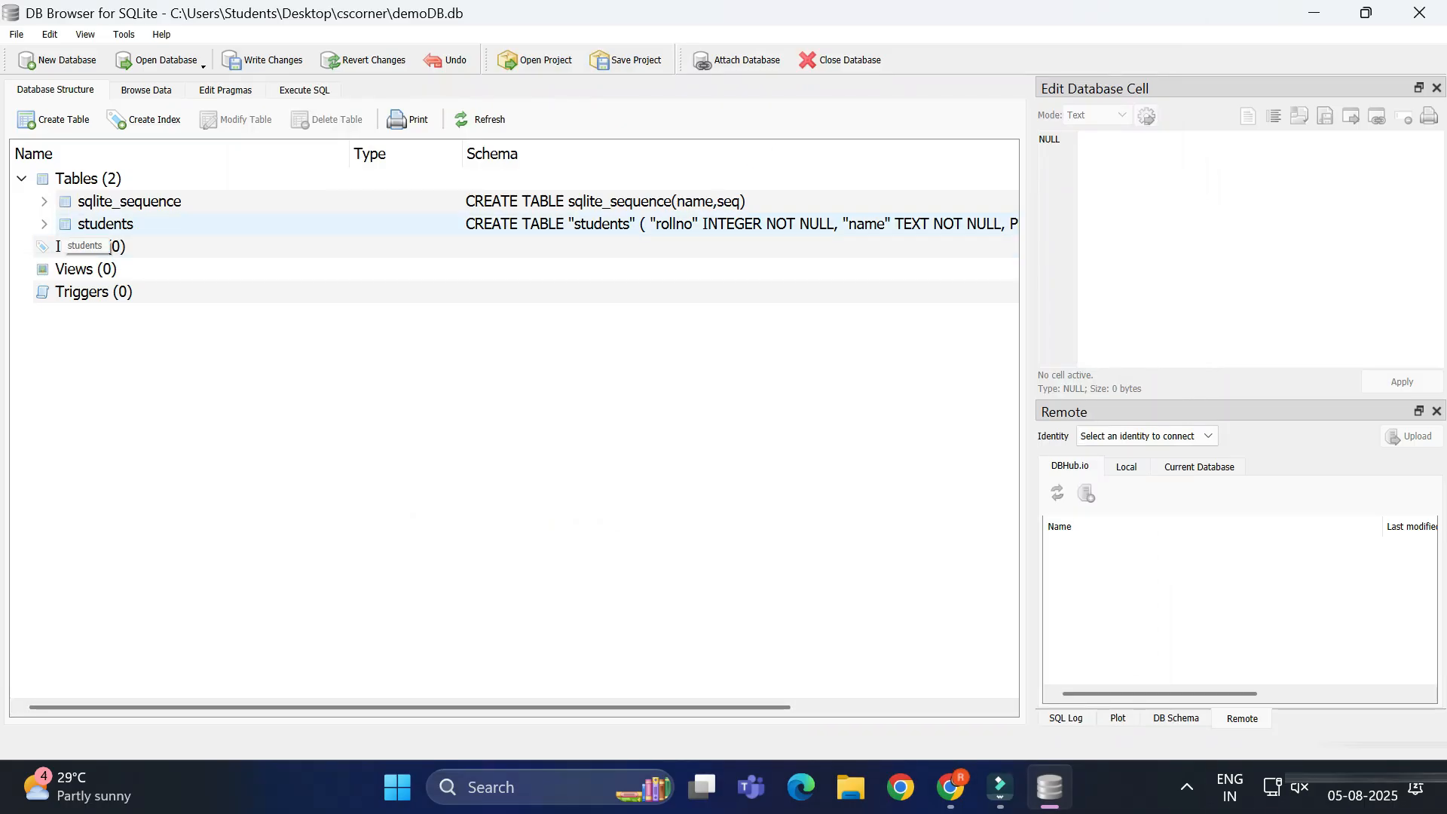
# Expand the students table's fields in the database structure and open its records for browsing
pyautogui.click(43, 224)
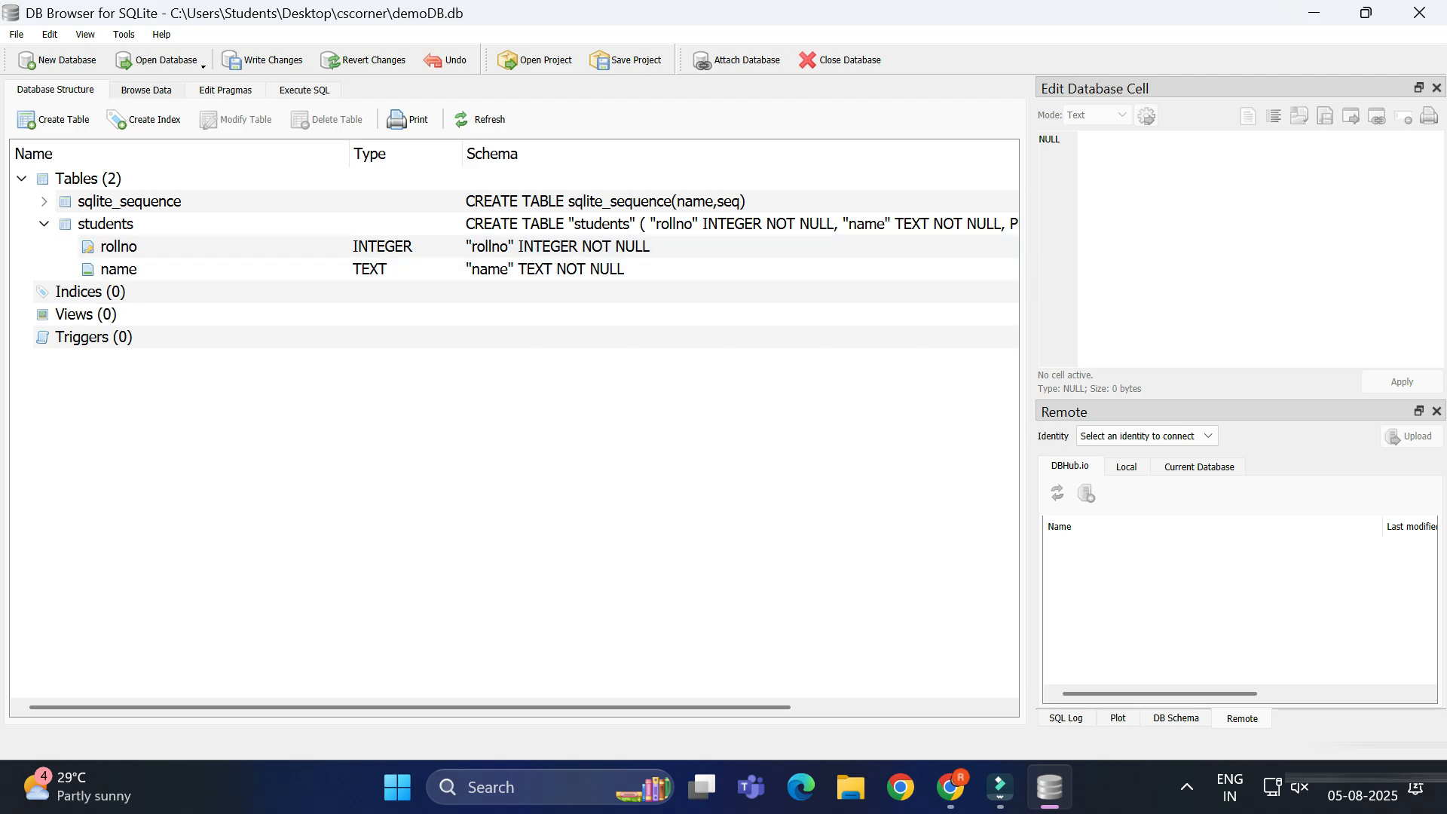
pyautogui.click(146, 90)
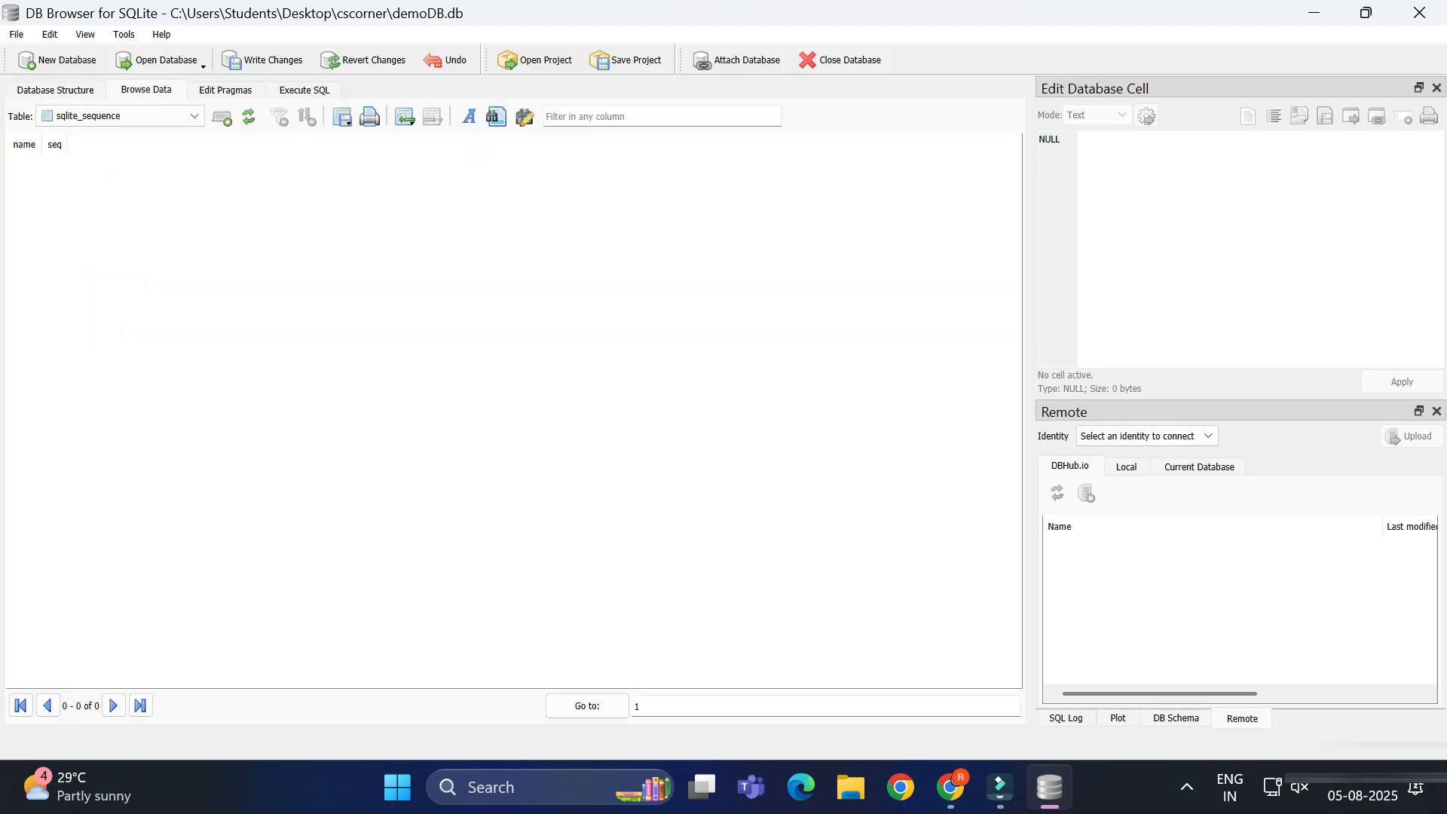
pyautogui.click(120, 116)
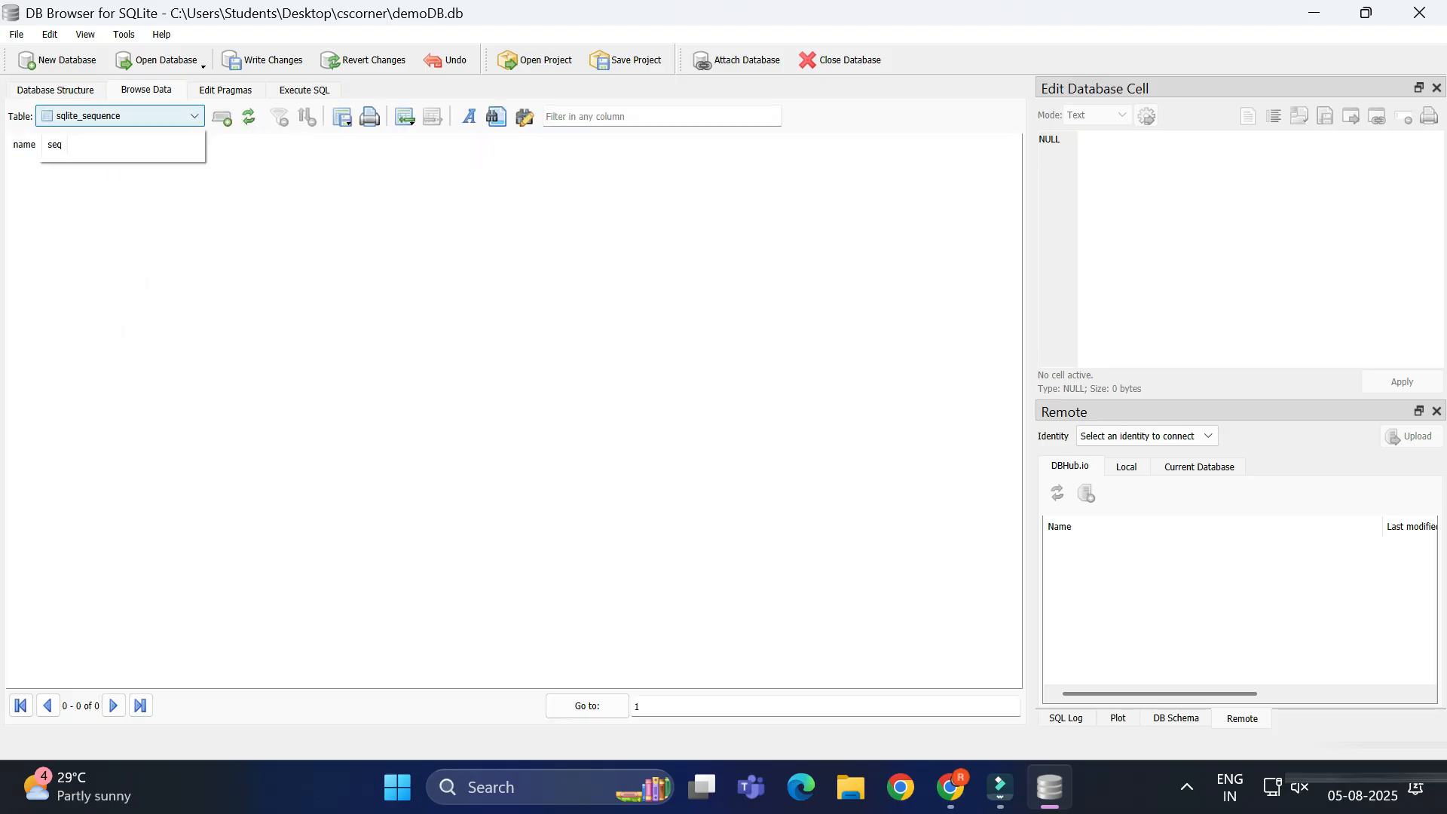
pyautogui.click(75, 152)
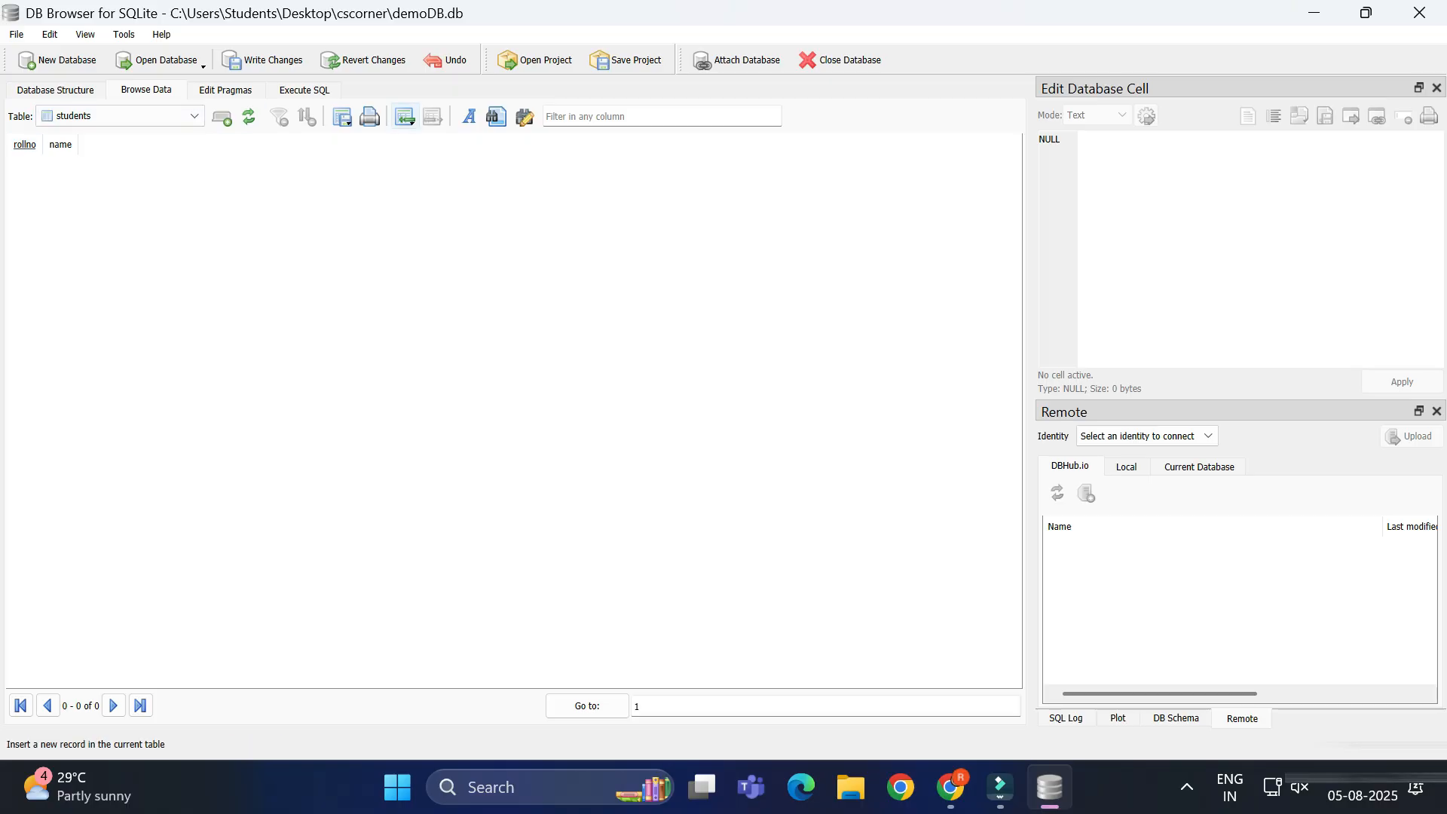
# Insert a first record in the students table and fill in the student's name
pyautogui.click(221, 116)
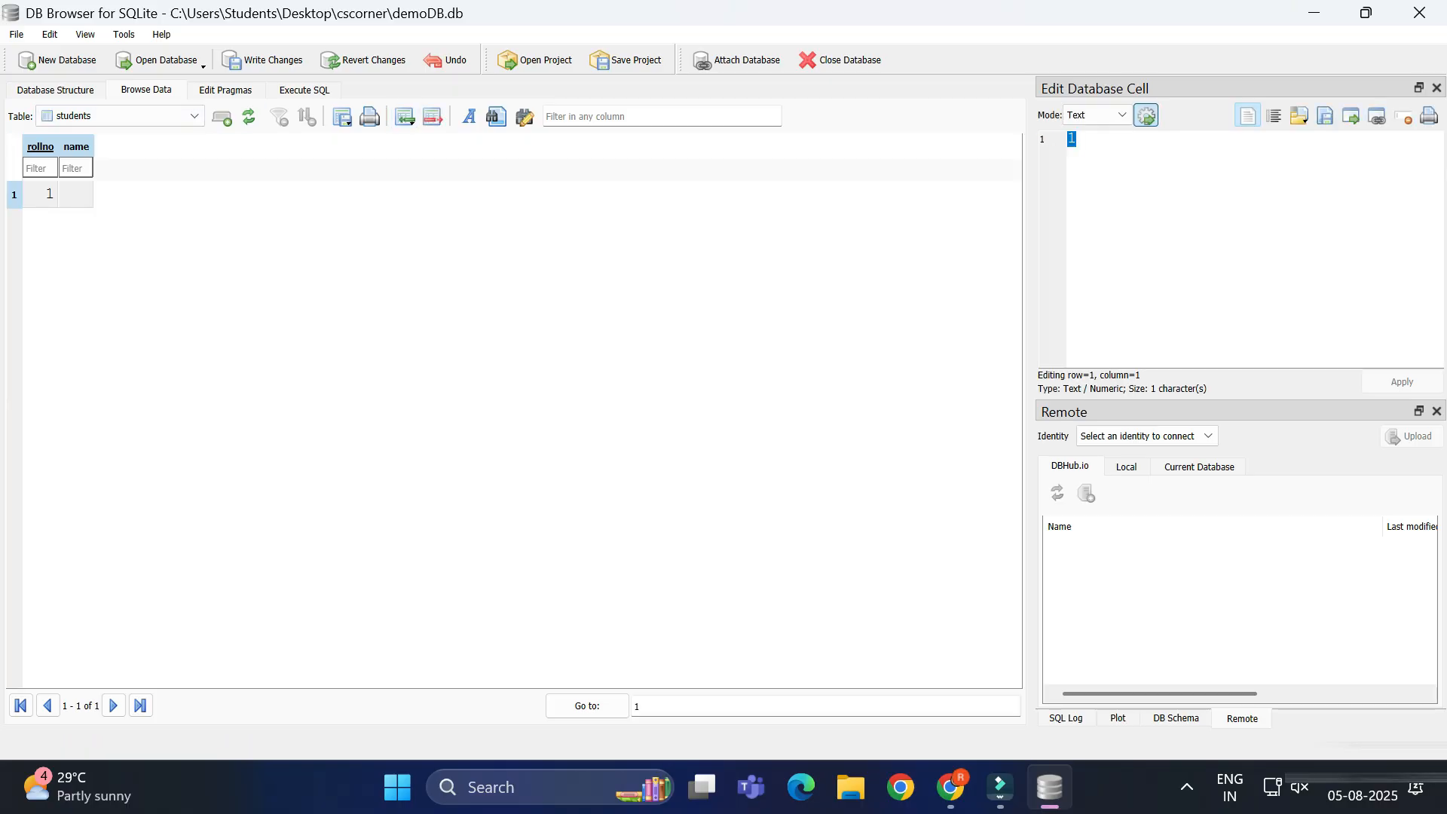
pyautogui.click(75, 193)
pyautogui.doubleClick(75, 193)
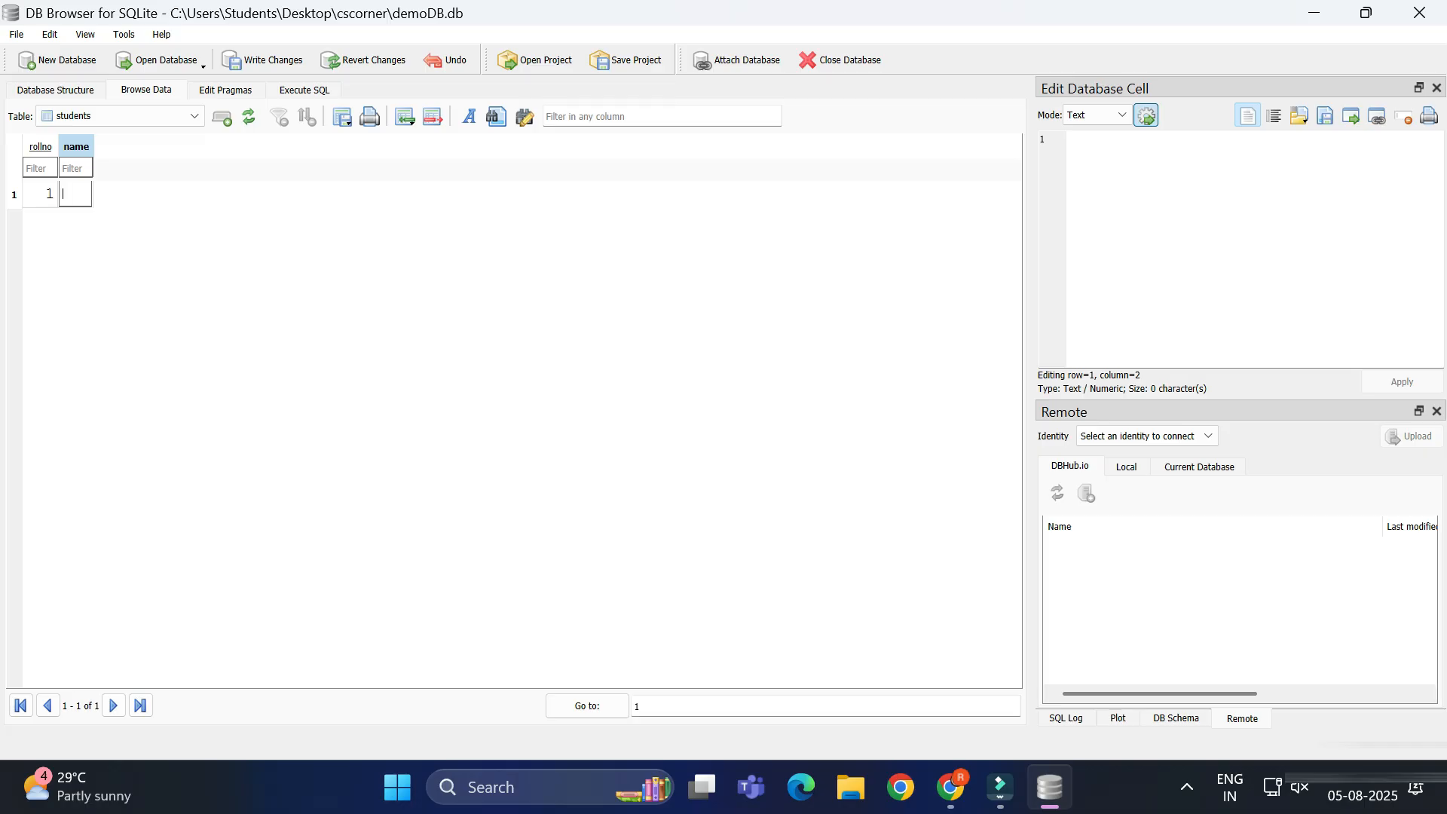
pyautogui.write('sunita')
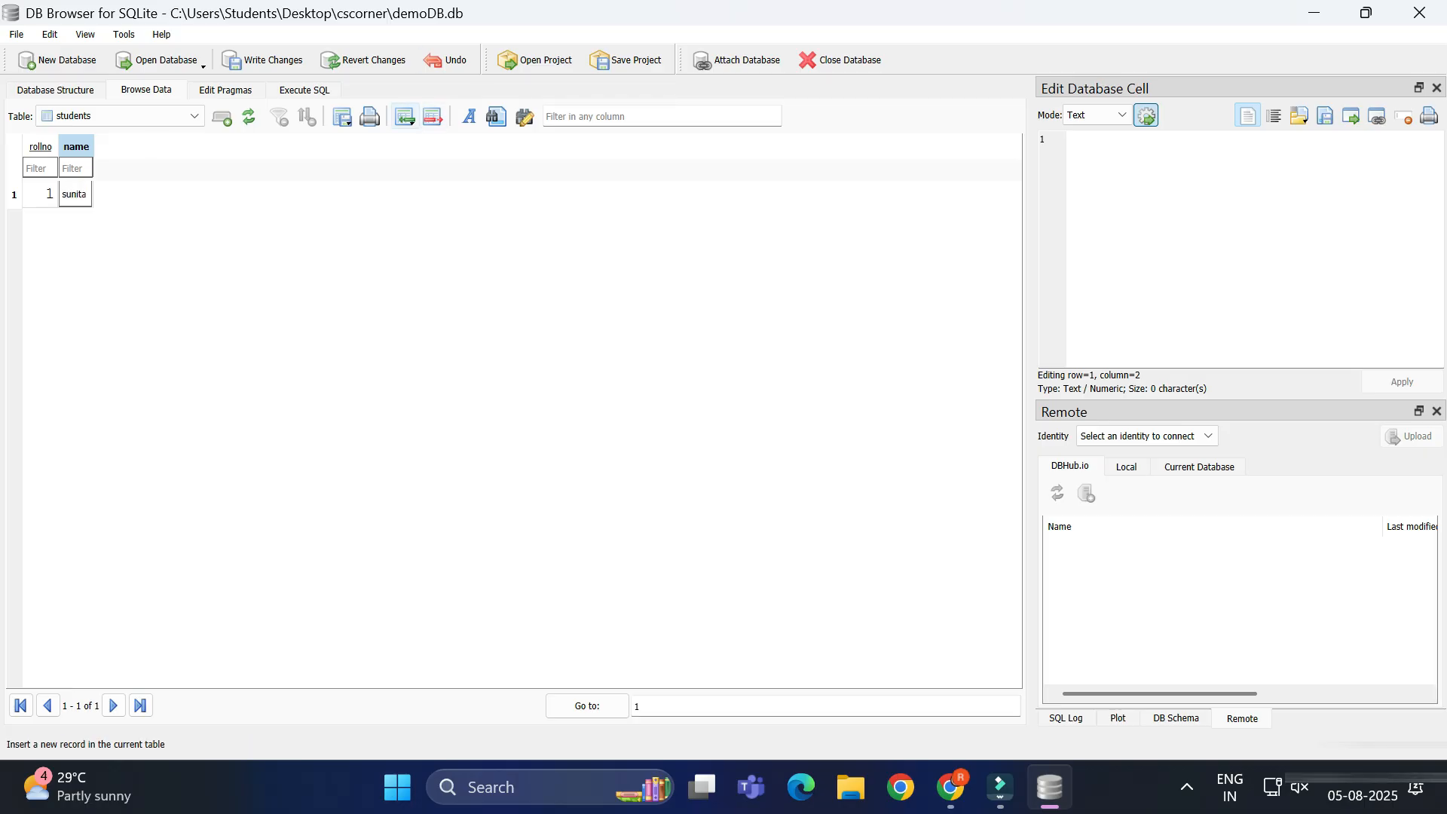
# Insert a second record with the name cs corner, widening the name column to fit its text
pyautogui.click(222, 116)
pyautogui.click(75, 222)
pyautogui.doubleClick(75, 223)
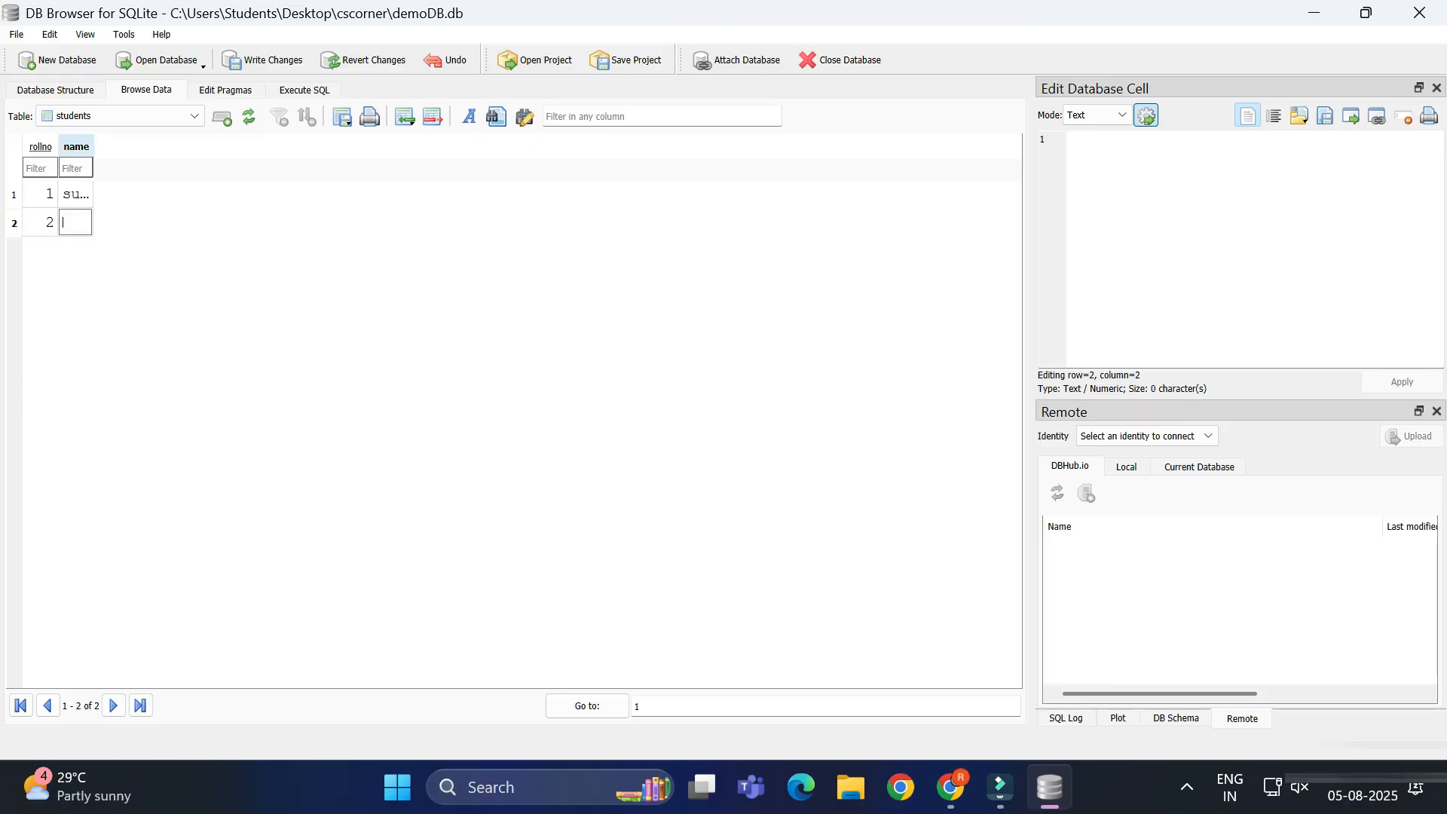
pyautogui.moveTo(93, 147); pyautogui.dragTo(205, 147)
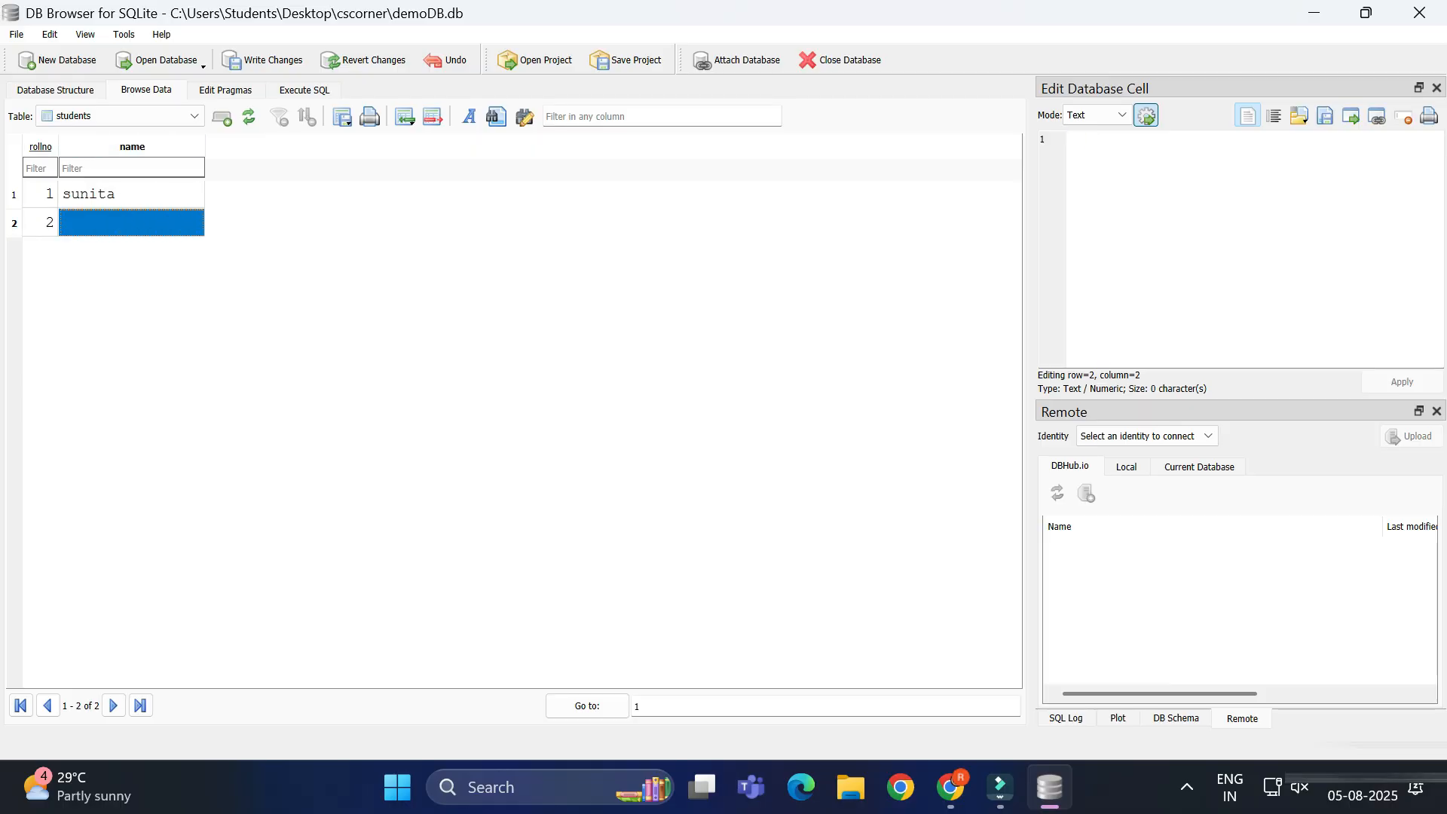
pyautogui.doubleClick(131, 222)
pyautogui.write('cs corner')
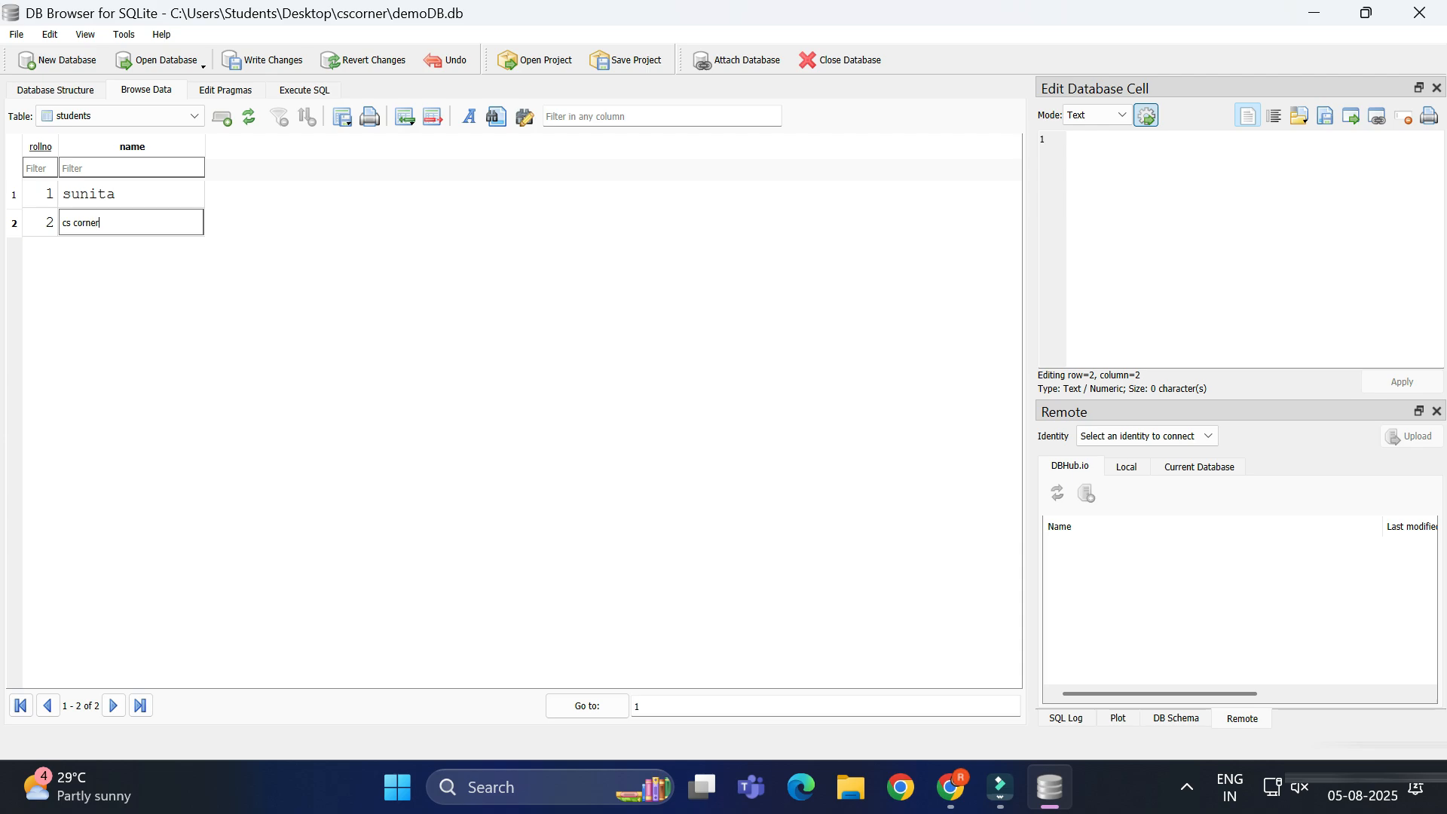
pyautogui.press('Return')
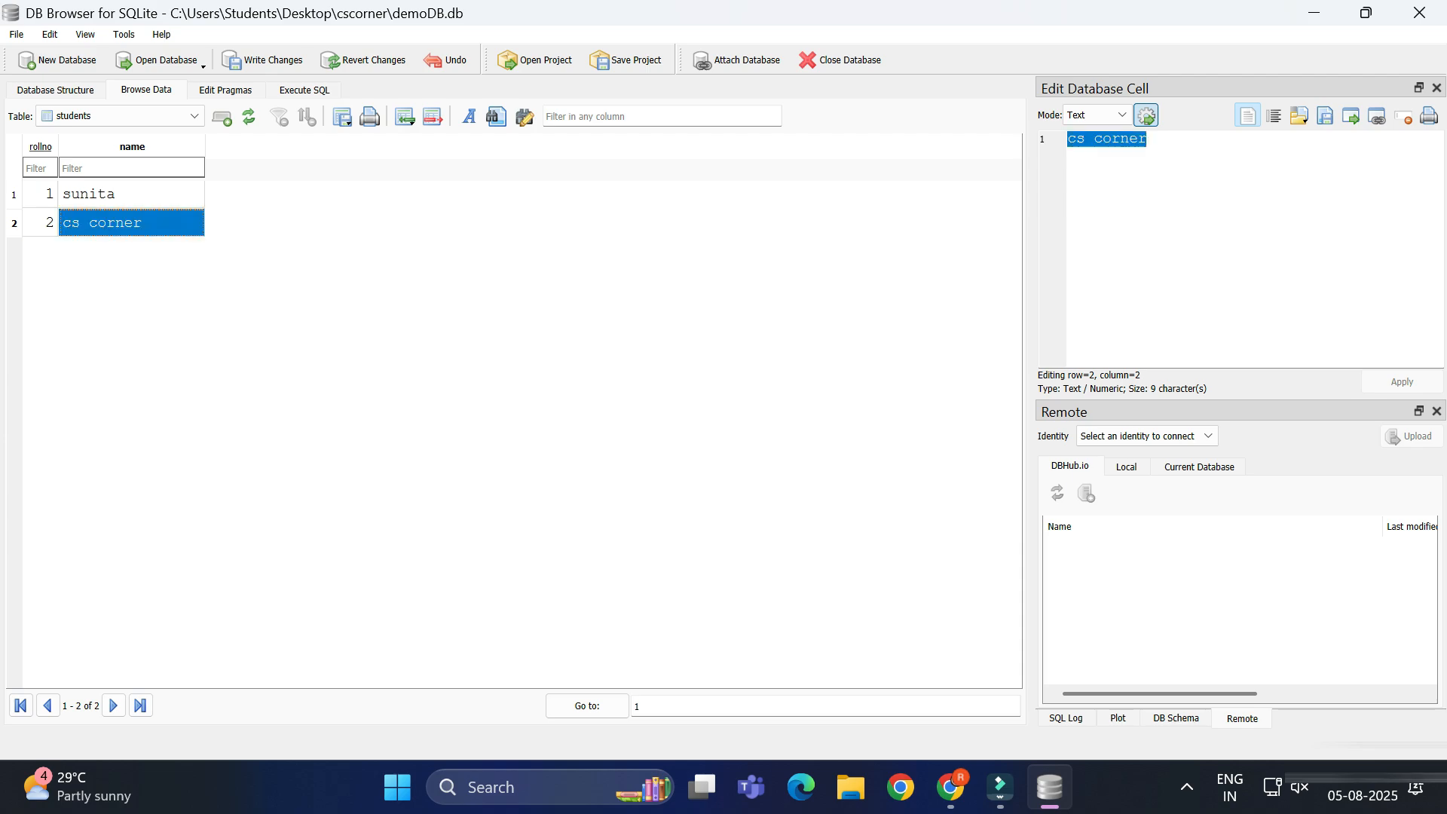
# Insert a third record in the students table and fill in its name value
pyautogui.click(221, 116)
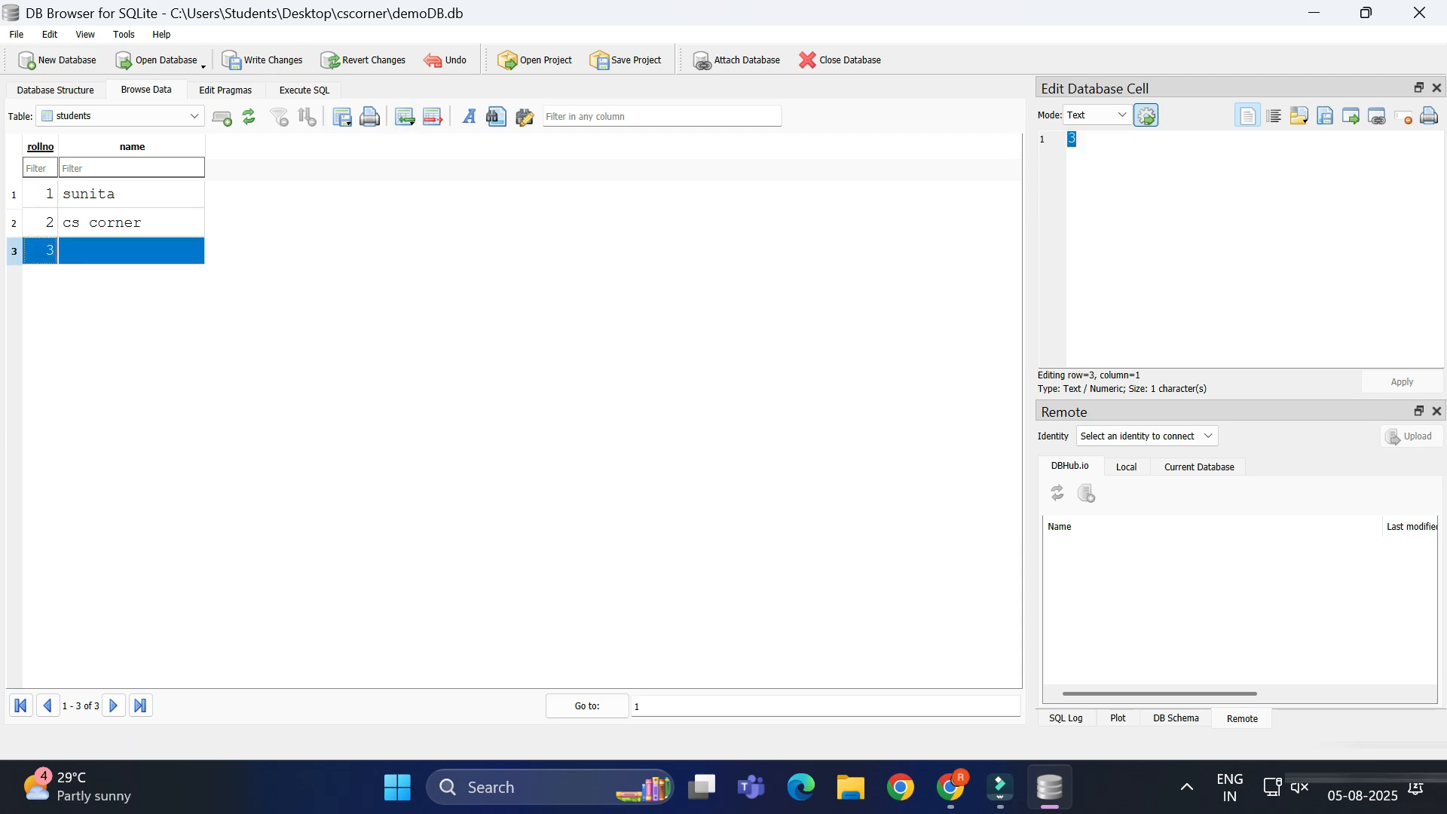
pyautogui.write('co')
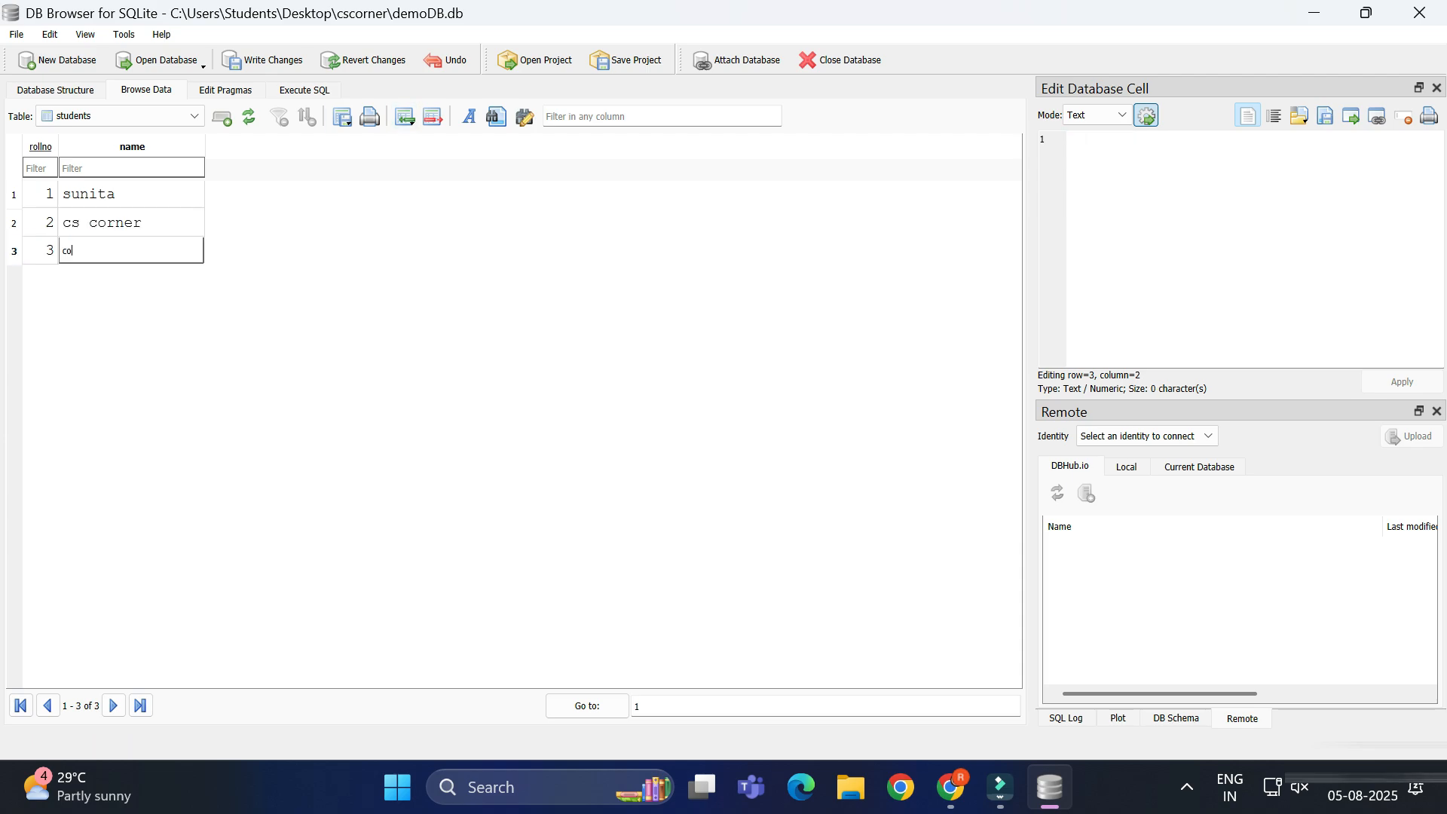
pyautogui.write('de with sunita')
pyautogui.press('Return')
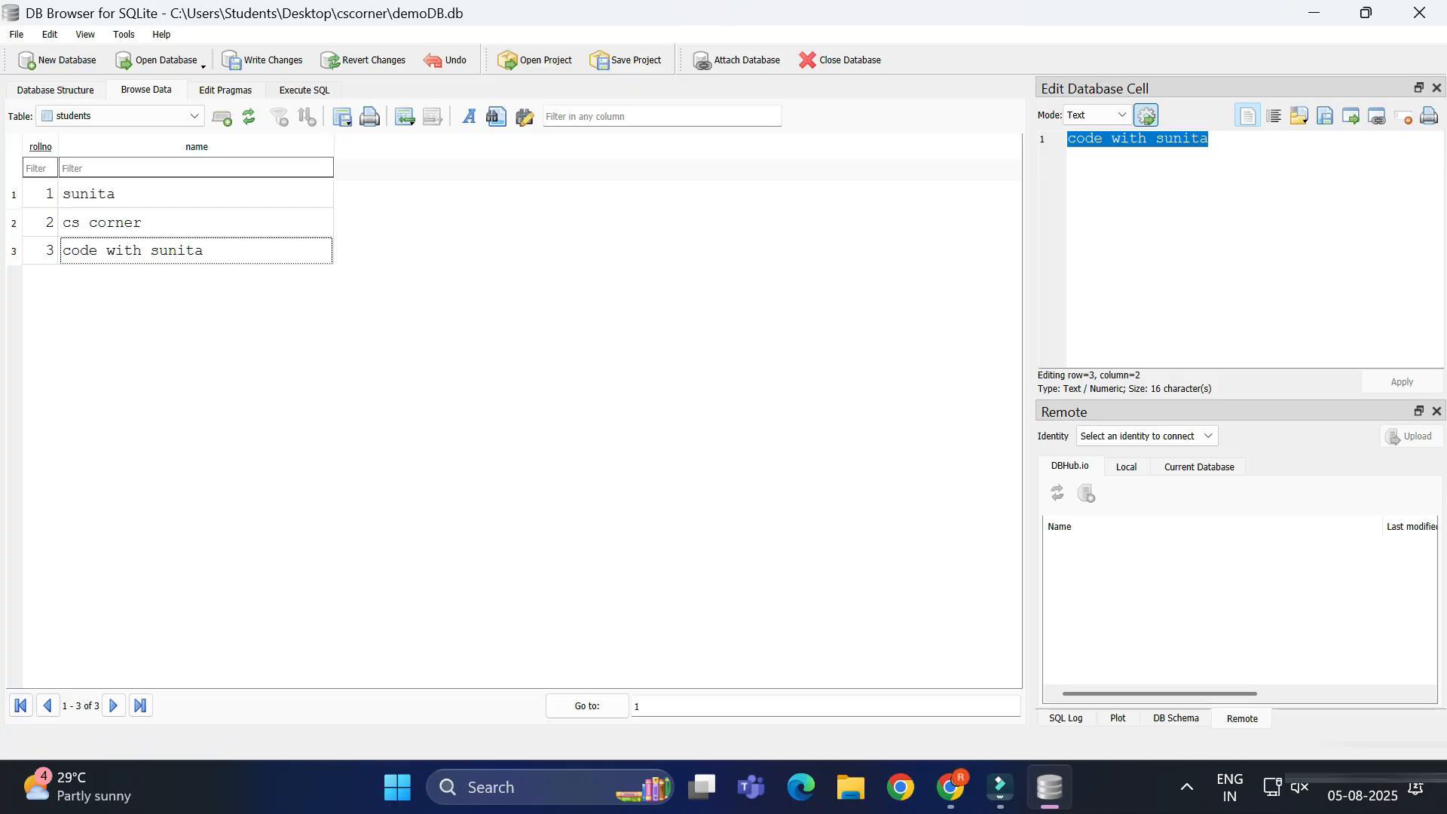
# Write and execute the SQL query "select * from students;"
pyautogui.click(305, 90)
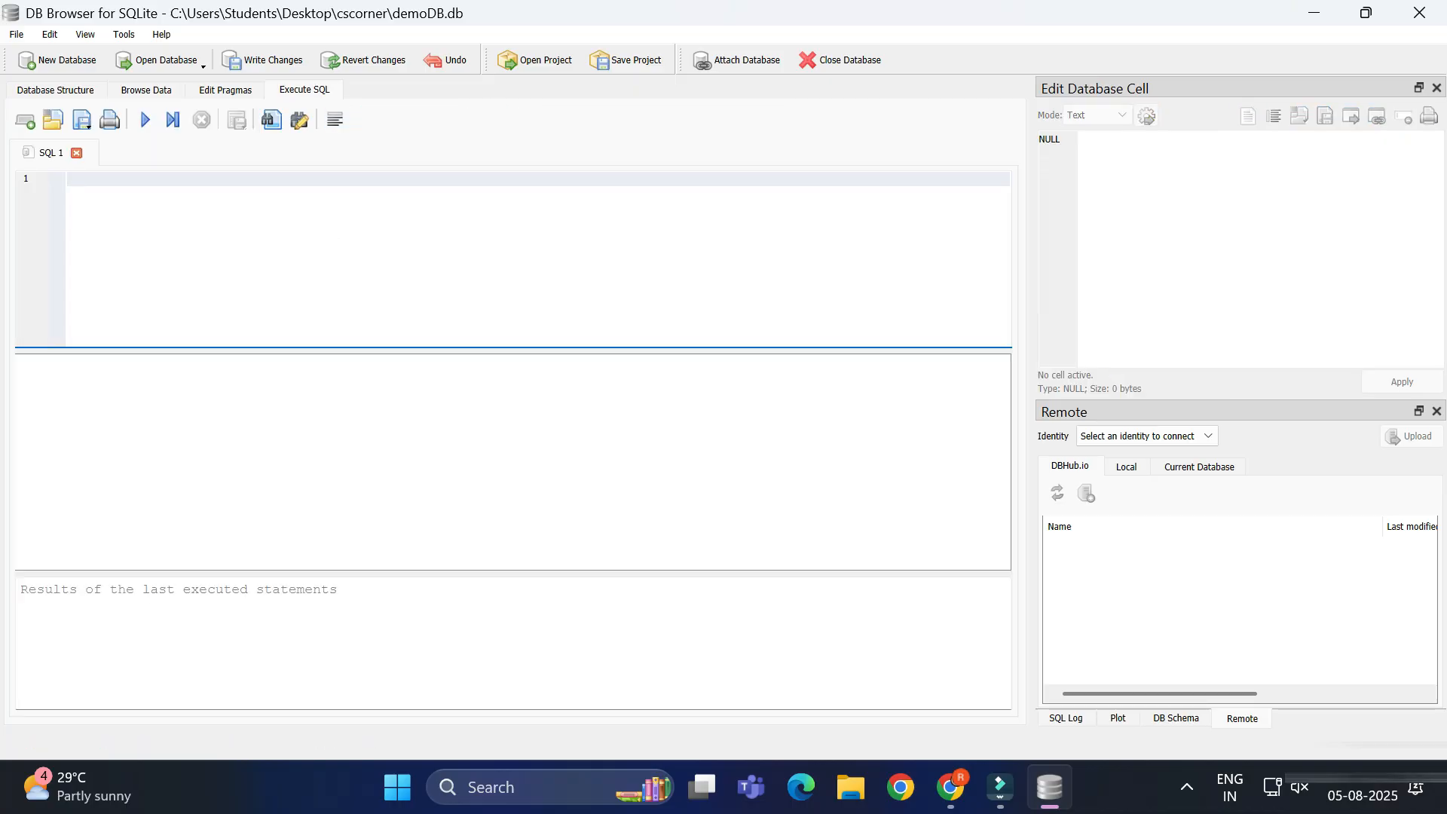
pyautogui.write('select')
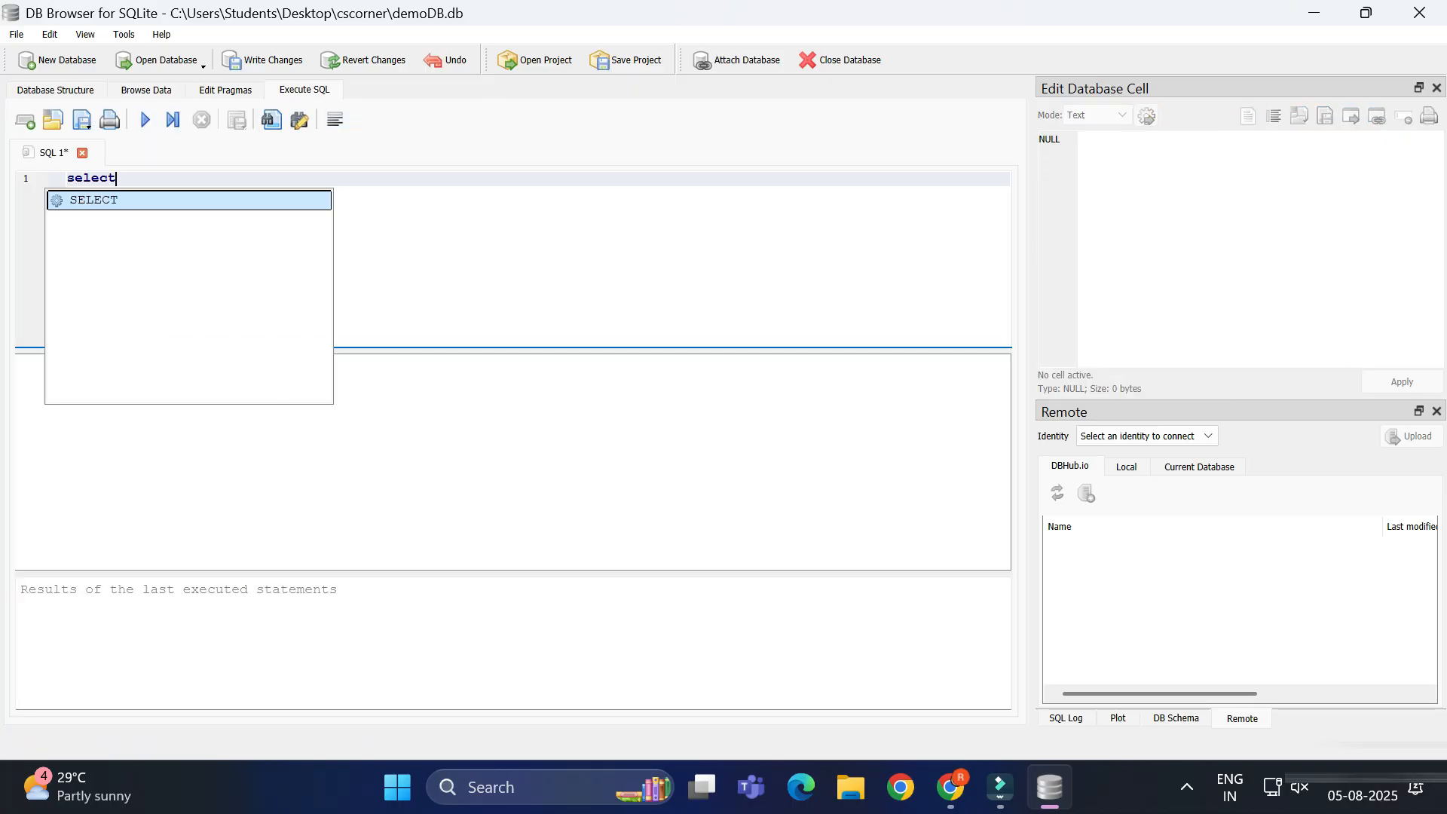
pyautogui.write(' * fri')
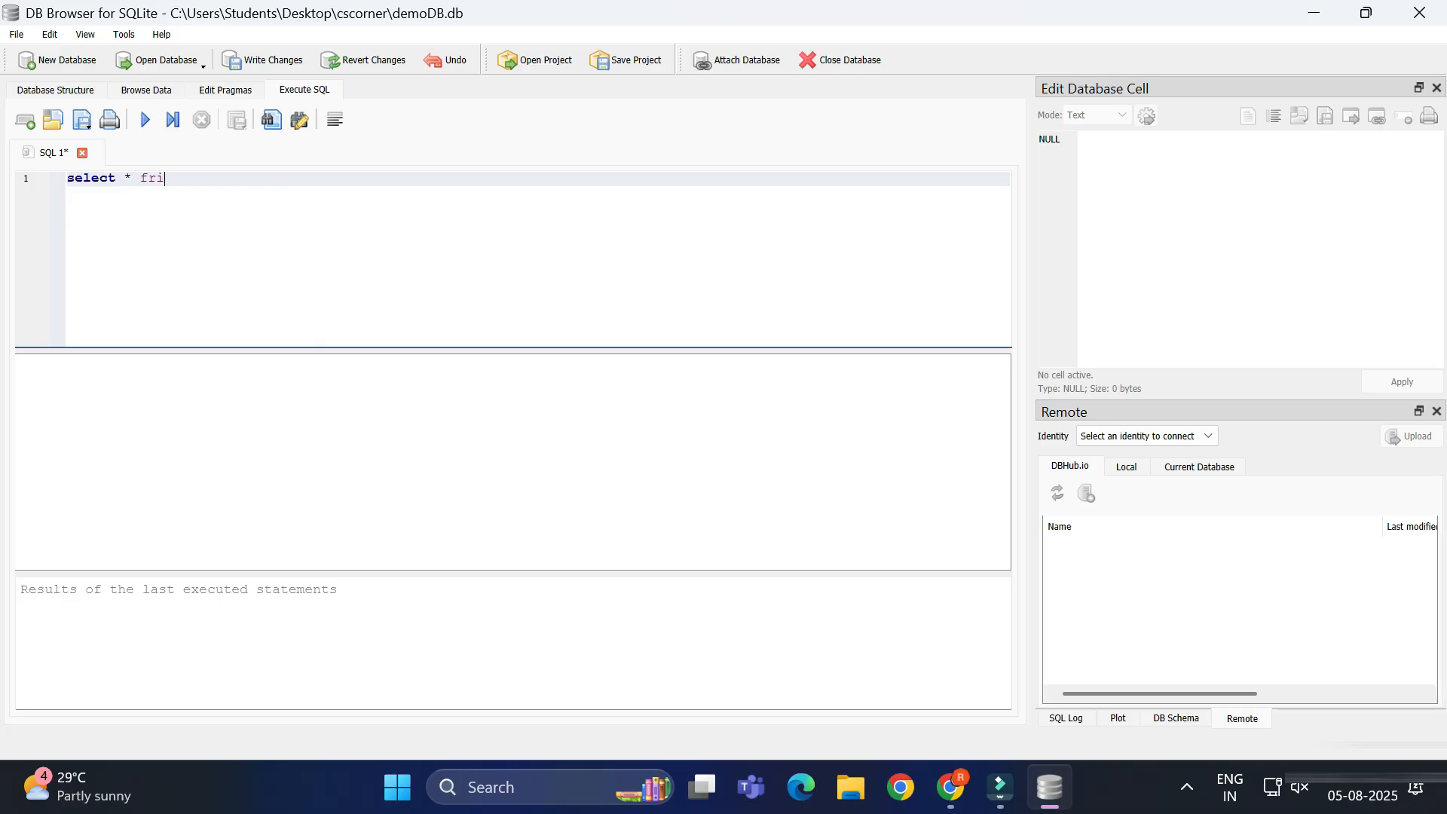
pyautogui.press('BackSpace')
pyautogui.write('om students;')
pyautogui.click(144, 119)
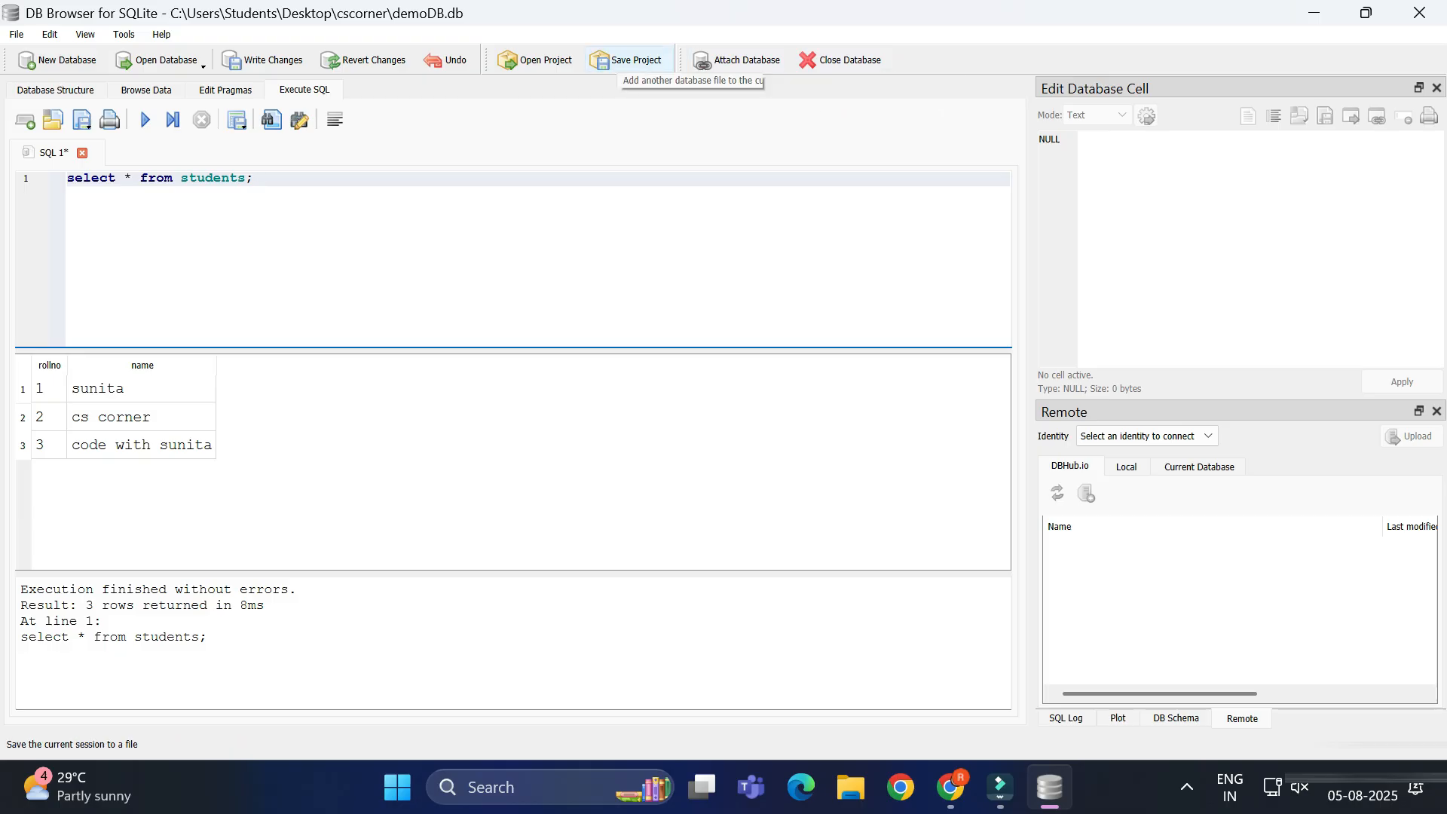
# Save the session as a project file named demoDB in the cscorner folder
pyautogui.click(628, 60)
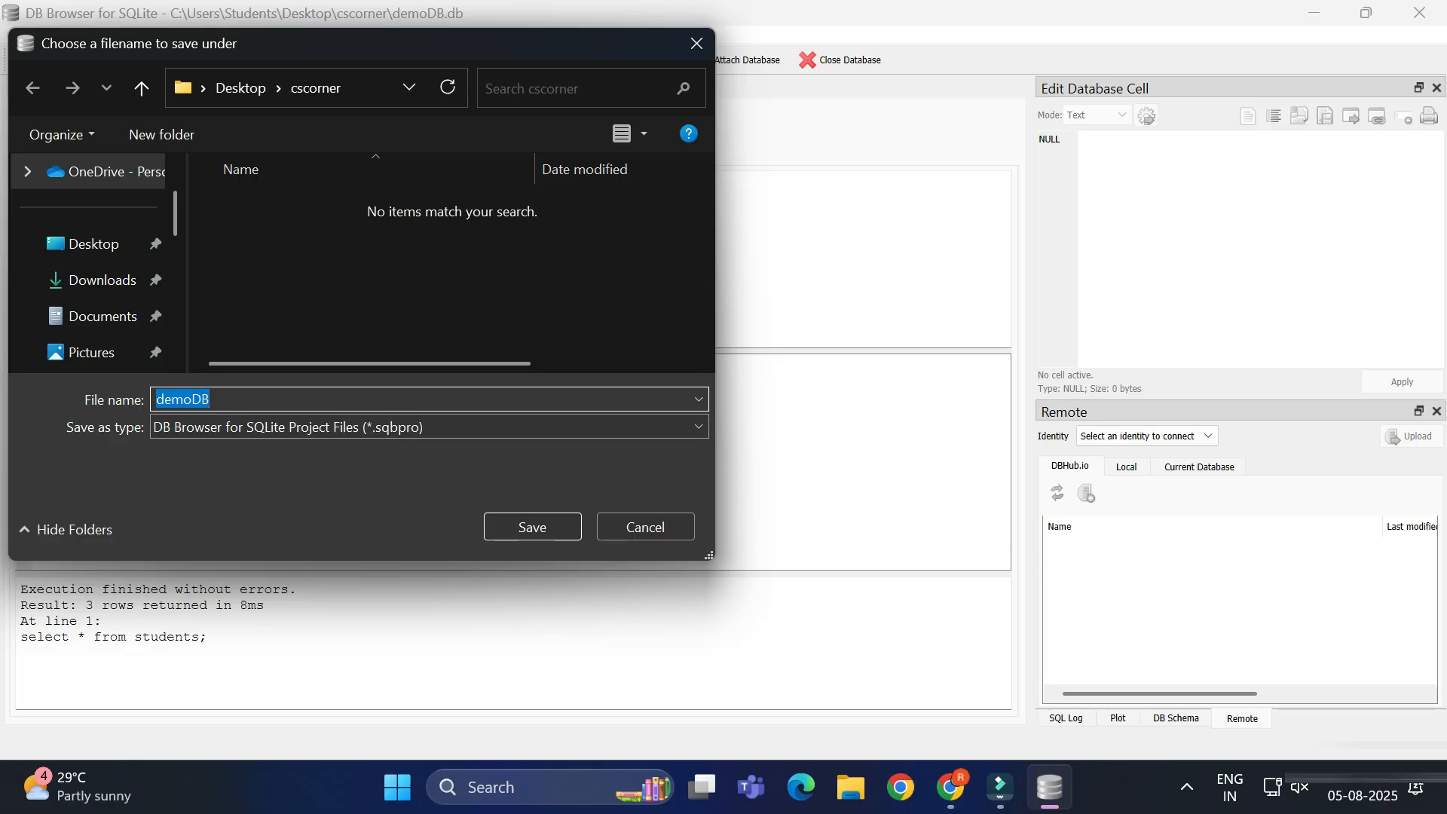
pyautogui.click(531, 526)
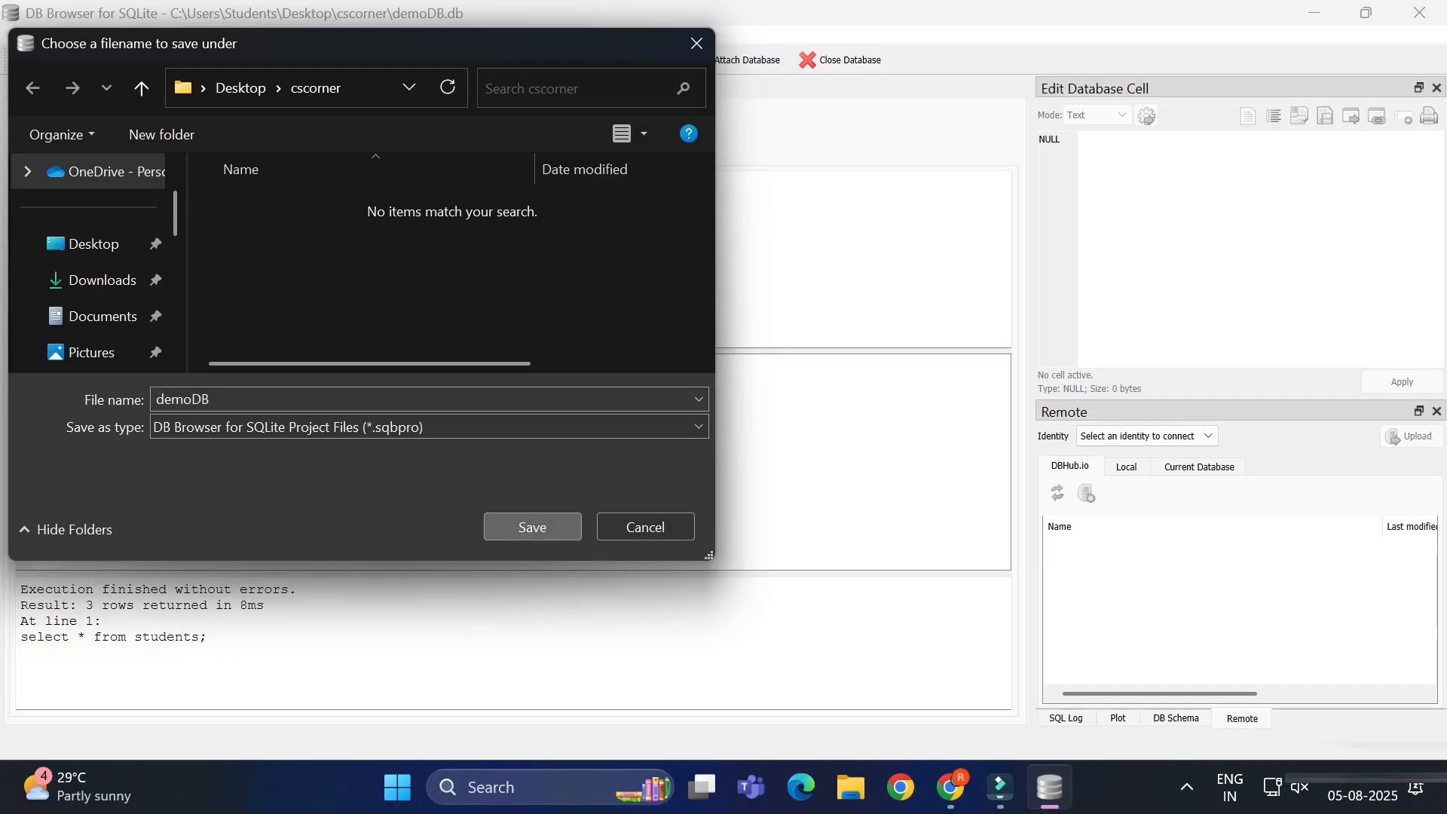